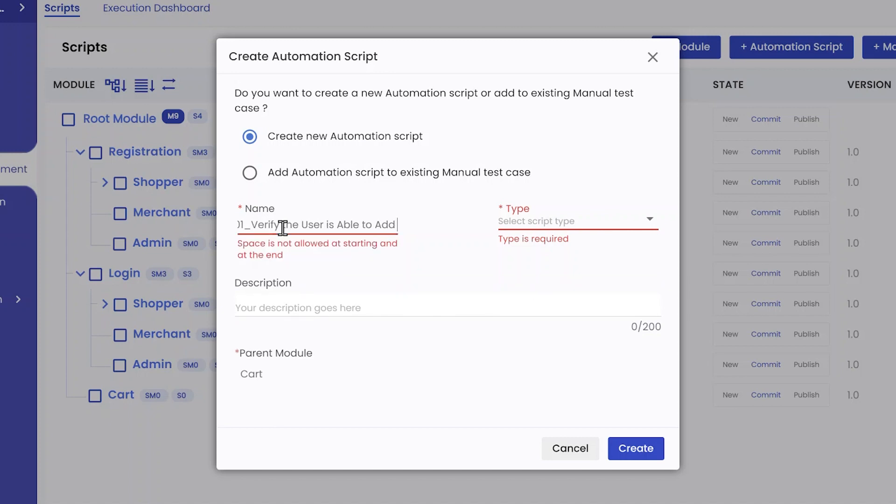
Finish the name 'TC001_Verify the User is Able to Add Product to Cart', choose Web type, and create it
type("o")
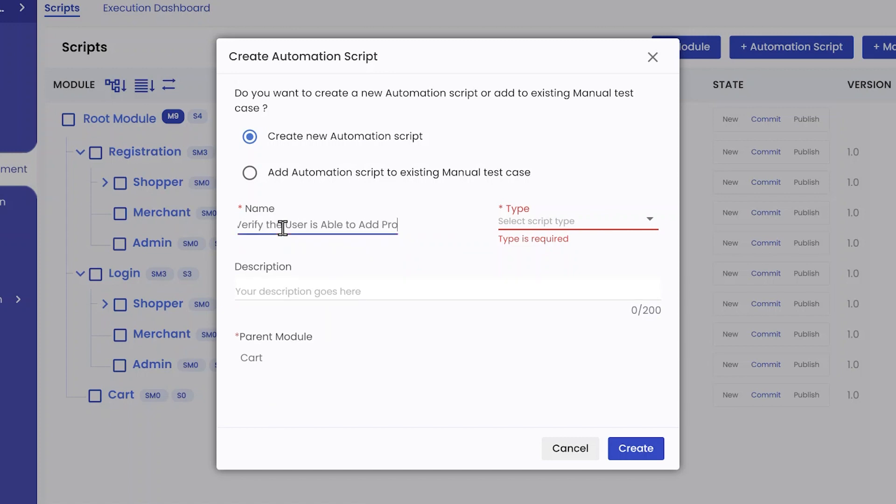
type("duct t")
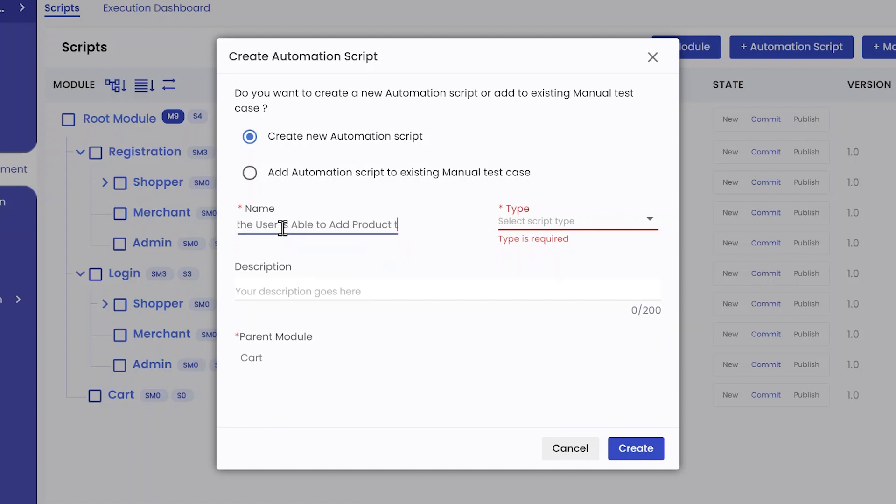
type("o Cart")
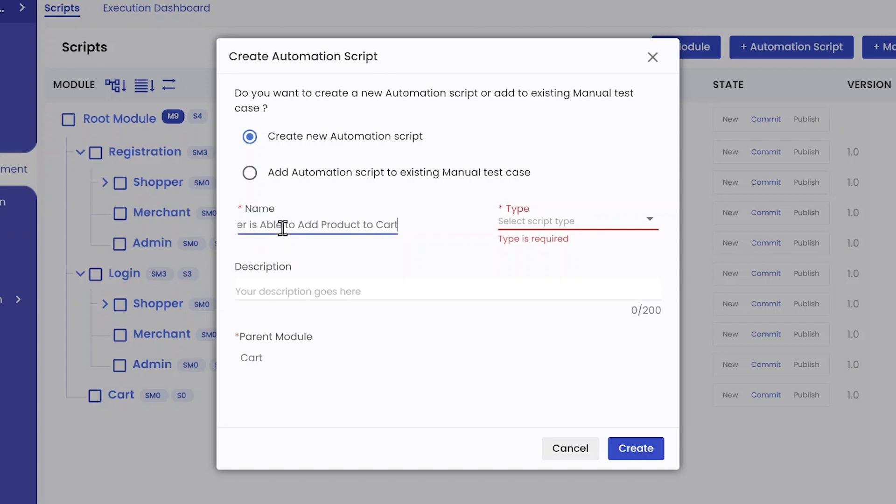
left_click(563, 224)
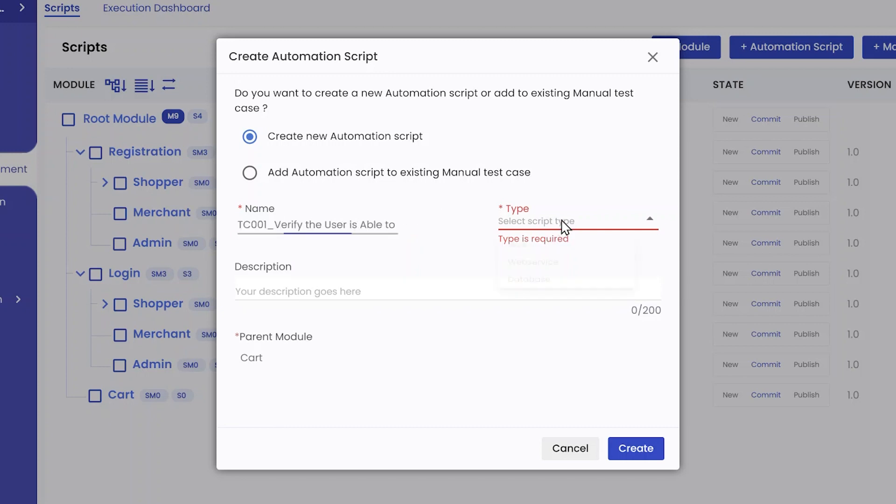
left_click(559, 250)
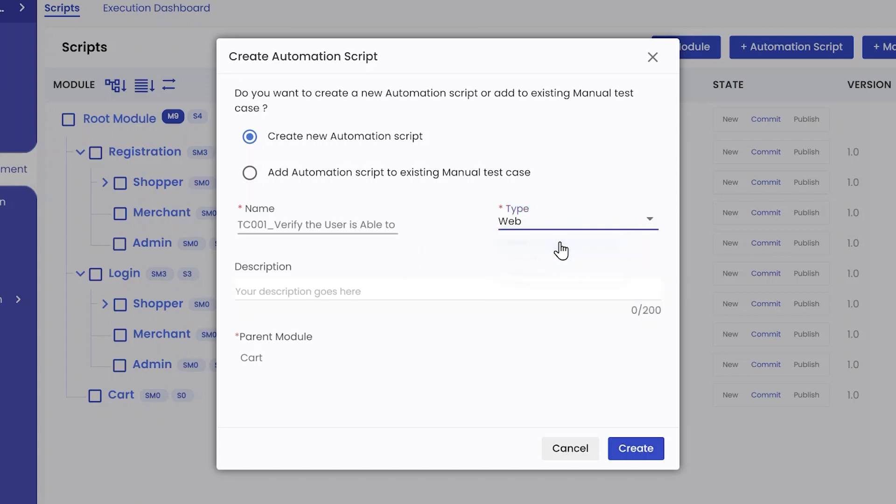
left_click(641, 450)
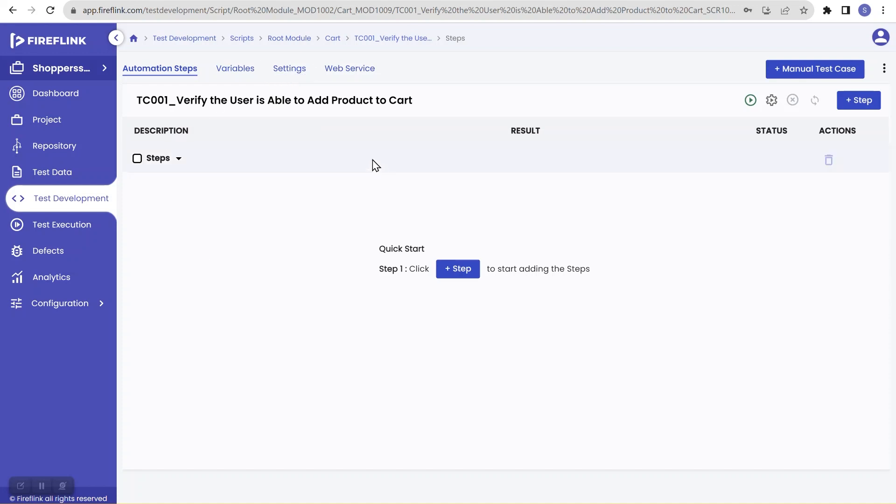
Open the script's Settings and start a new pre-condition row listing the available step groups
left_click(298, 74)
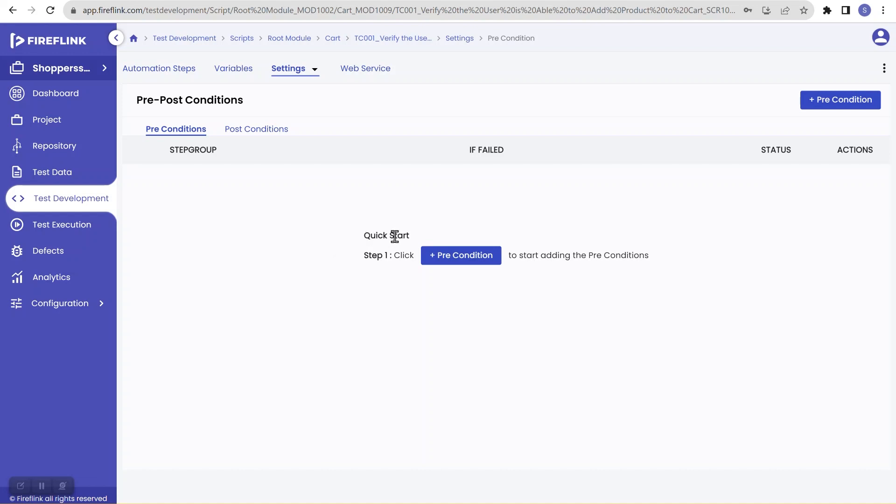
left_click(483, 258)
left_click(173, 180)
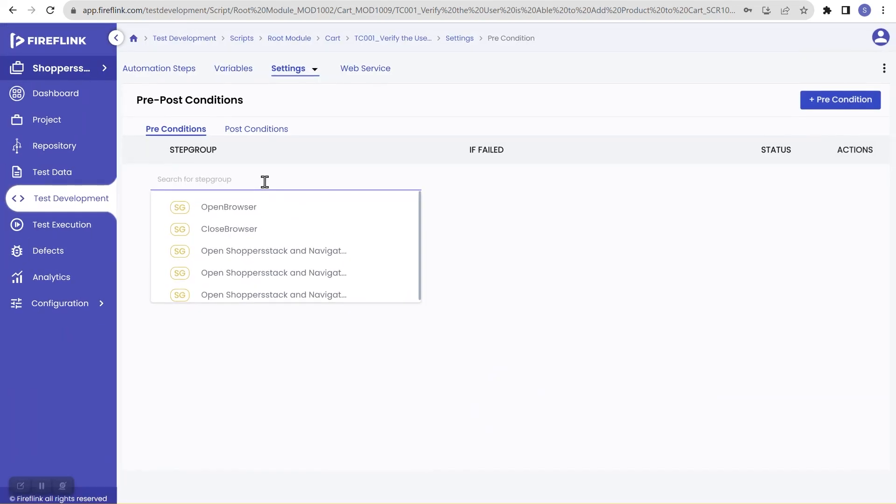
left_click(169, 73)
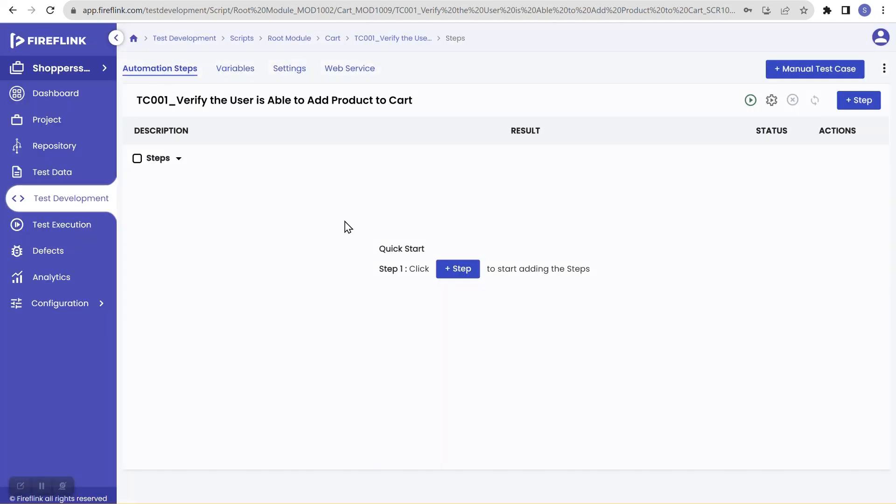
left_click(442, 270)
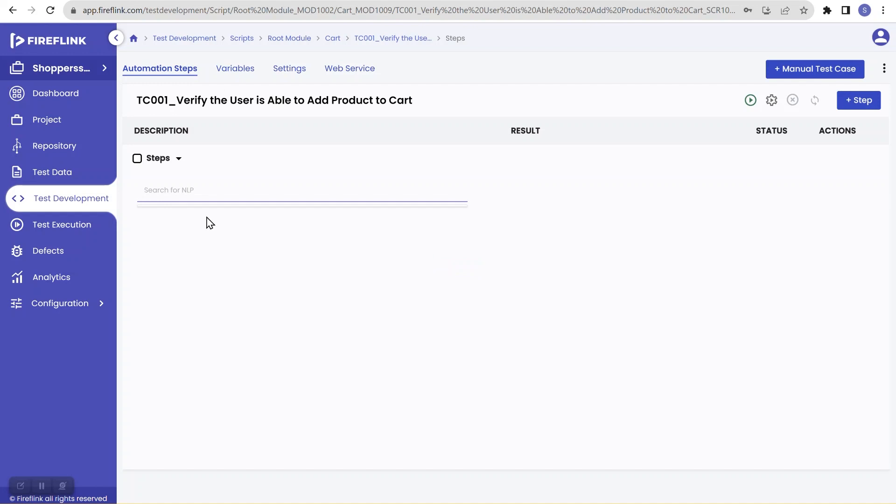
left_click(182, 191)
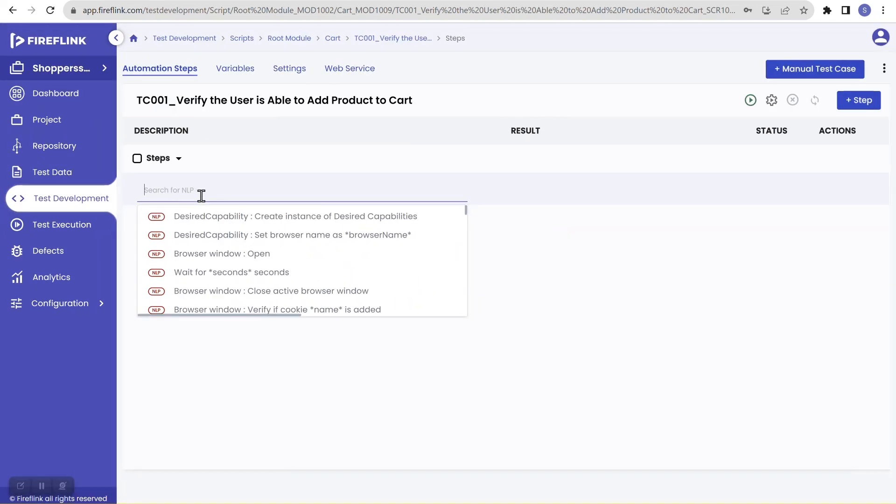
left_click(289, 71)
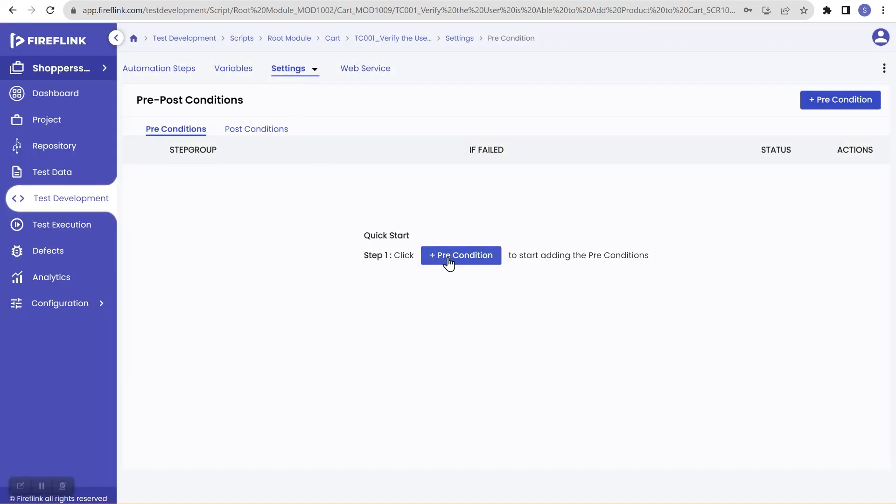
left_click(449, 263)
Select 'Open Shoppersstack and Navigate to Home Page' as the pre-condition step group
left_click(188, 183)
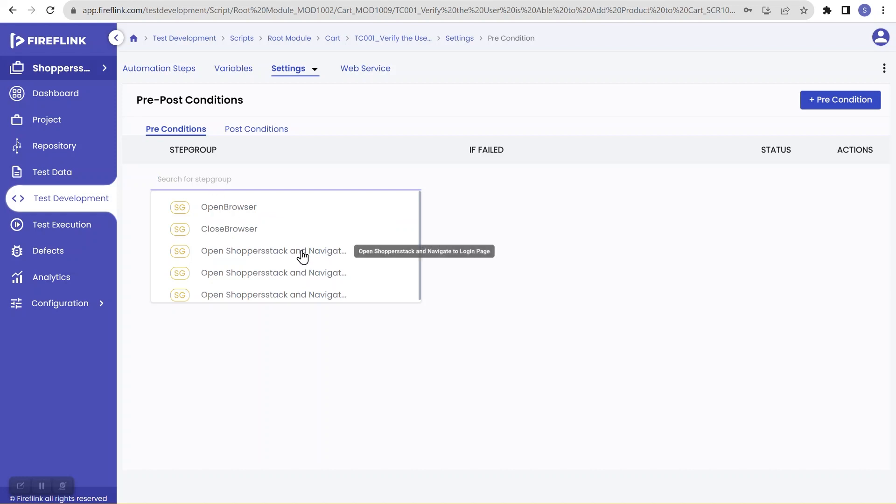
scroll(303, 256, "up", 4, "ctrl")
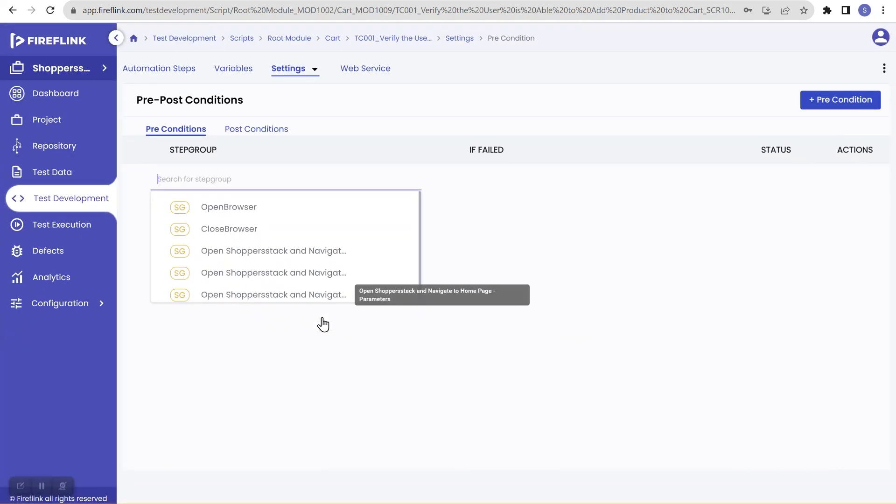
left_click(311, 275)
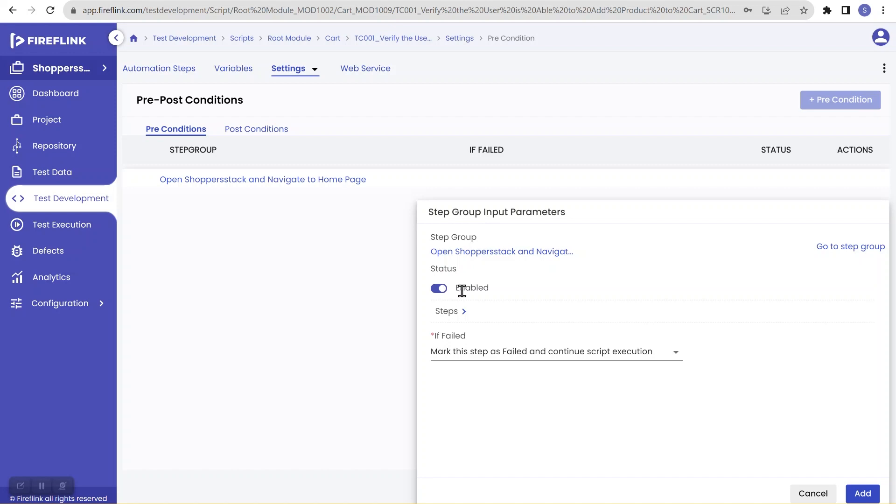
Keep the pre condition Enabled, set If Failed to mark Failed and stop execution, and add it
left_click(442, 292)
left_click(438, 290)
left_click(501, 355)
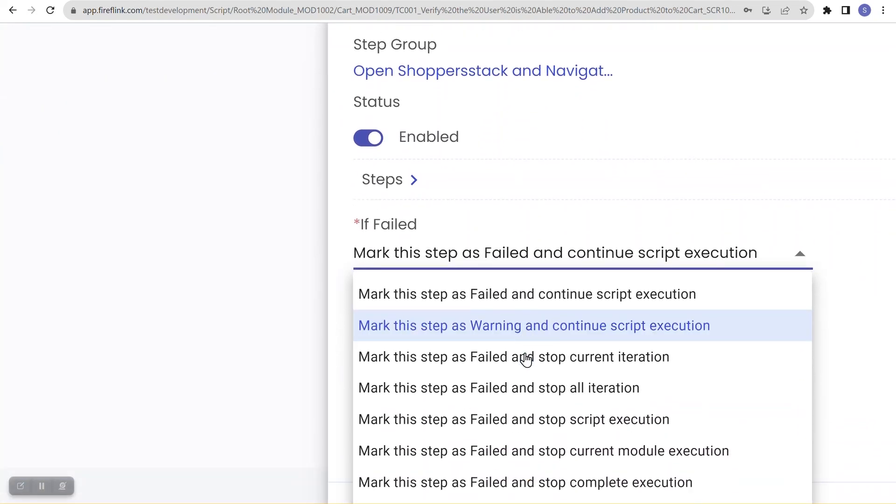
scroll(526, 360, "down", 1)
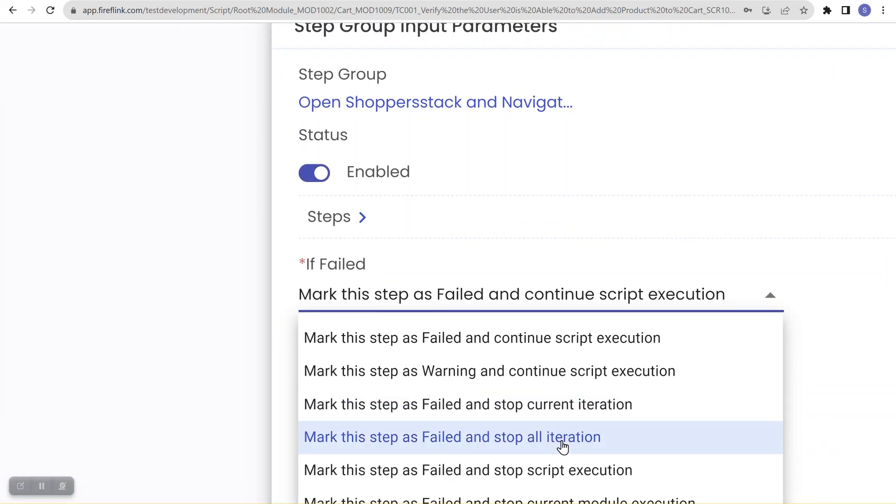
scroll(560, 451, "down", 2)
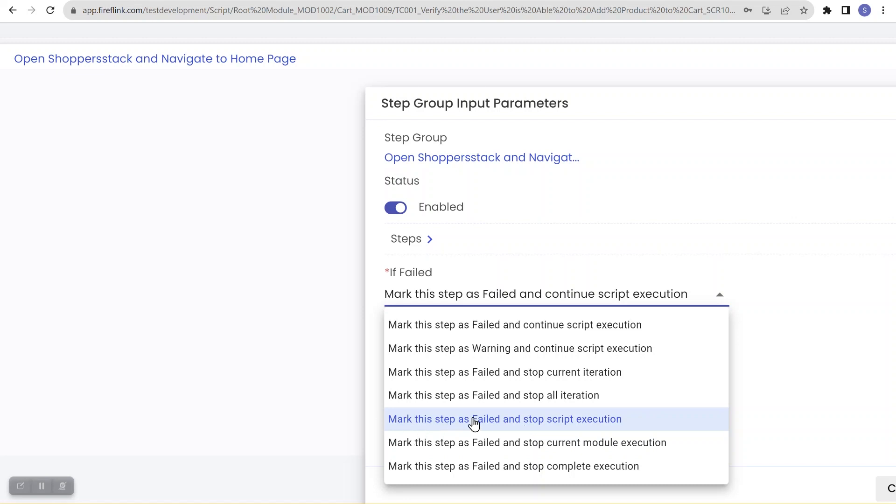
left_click(564, 422)
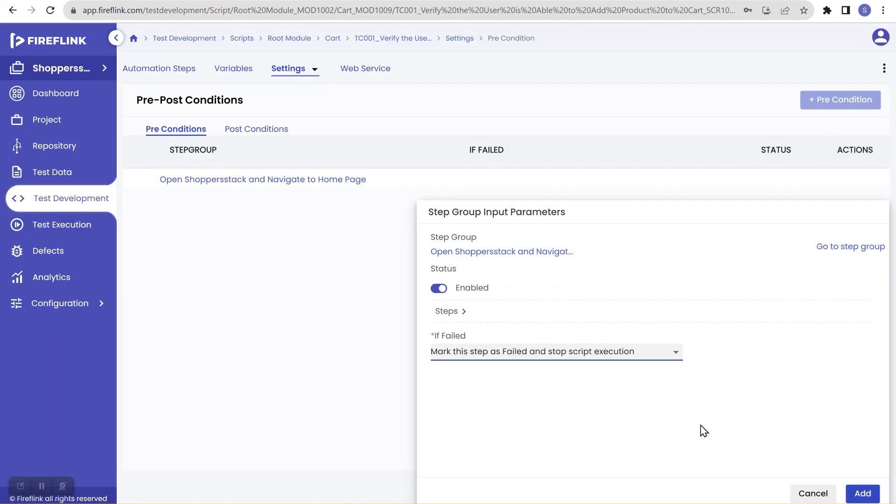
left_click(859, 494)
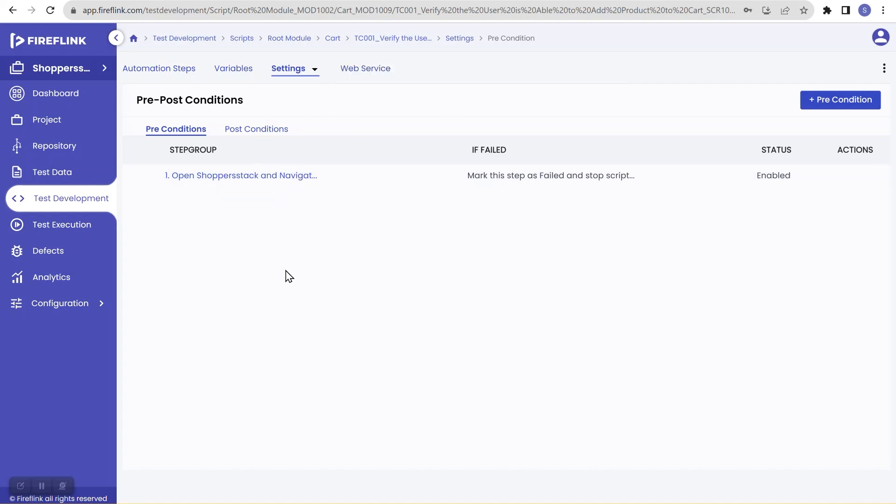
Expand Pre Condition on Automation Steps and review the home-page step group's parameters
left_click(169, 78)
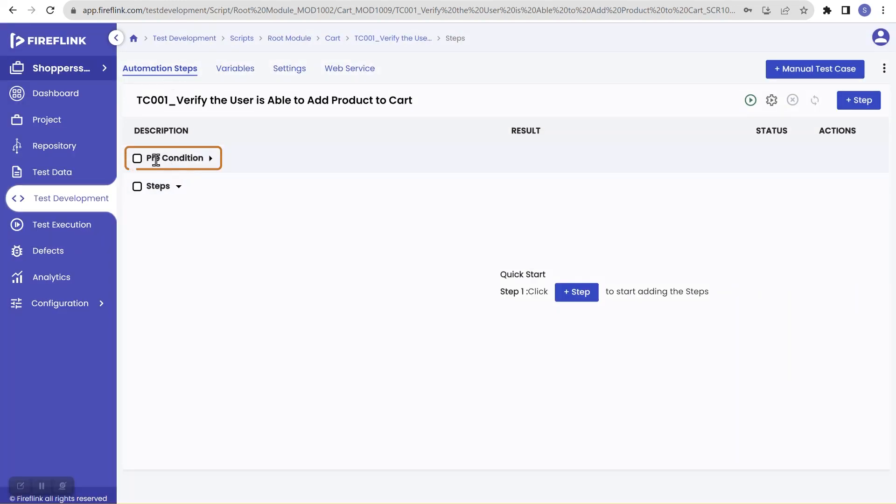
left_click(210, 159)
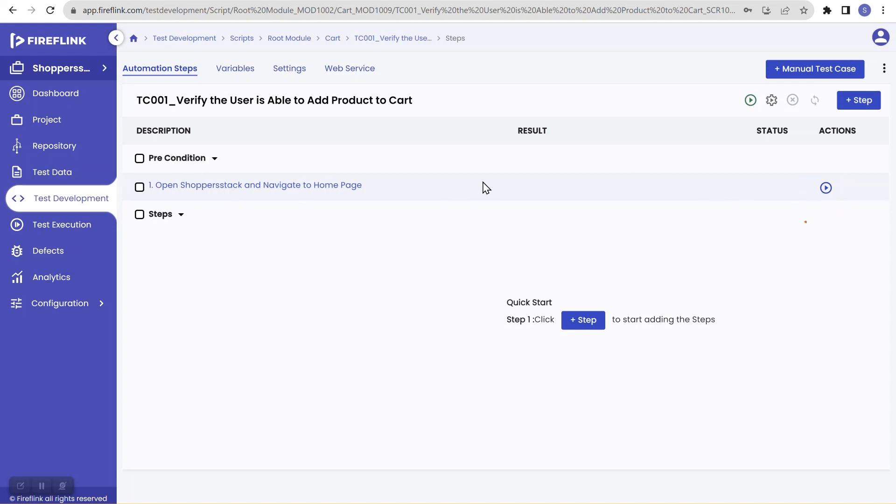
left_click(308, 186)
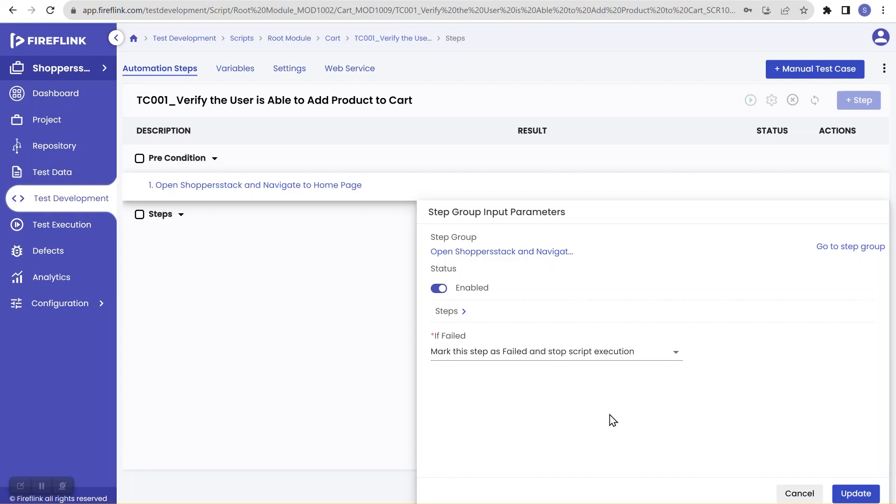
left_click(799, 494)
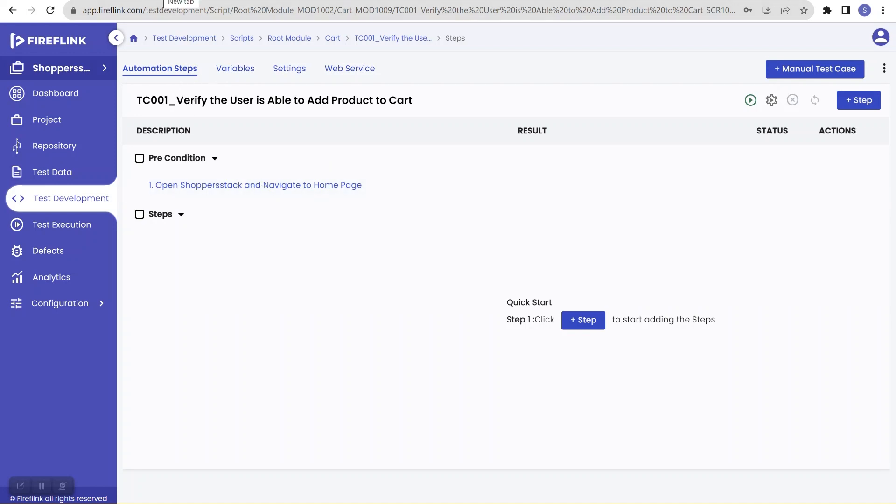
Open ShoppersStack in a new tab and log in with the shopper's e-mail and password
key("ctrl+t")
type("sh")
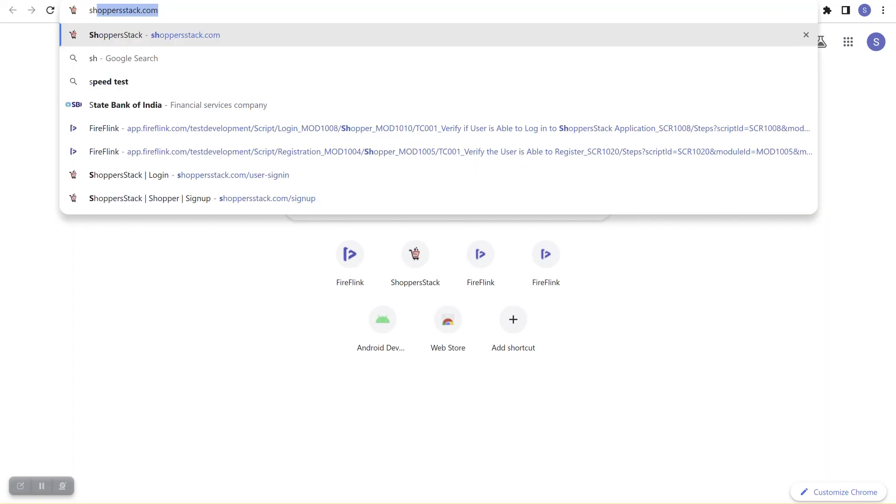
type("opp")
key("Return")
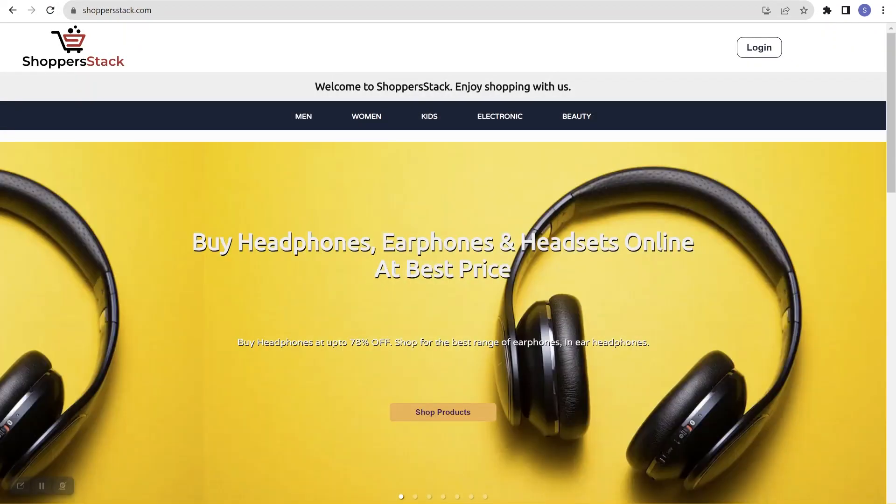
left_click(770, 51)
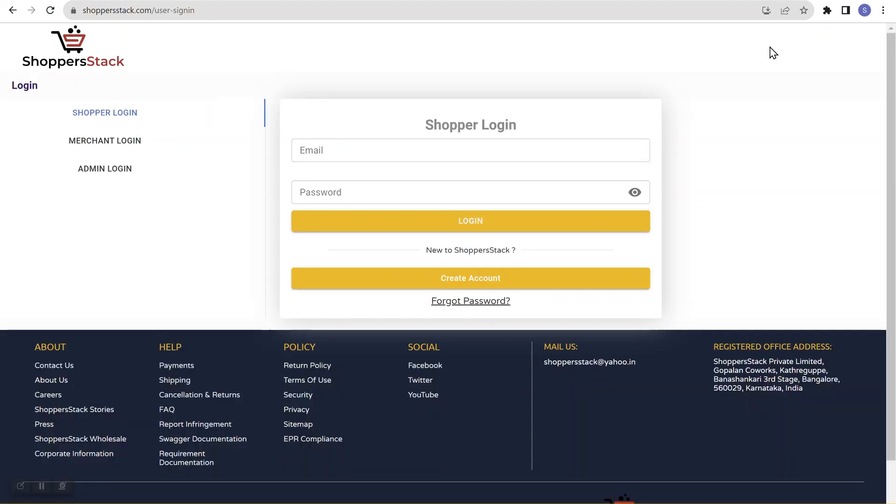
left_click(422, 149)
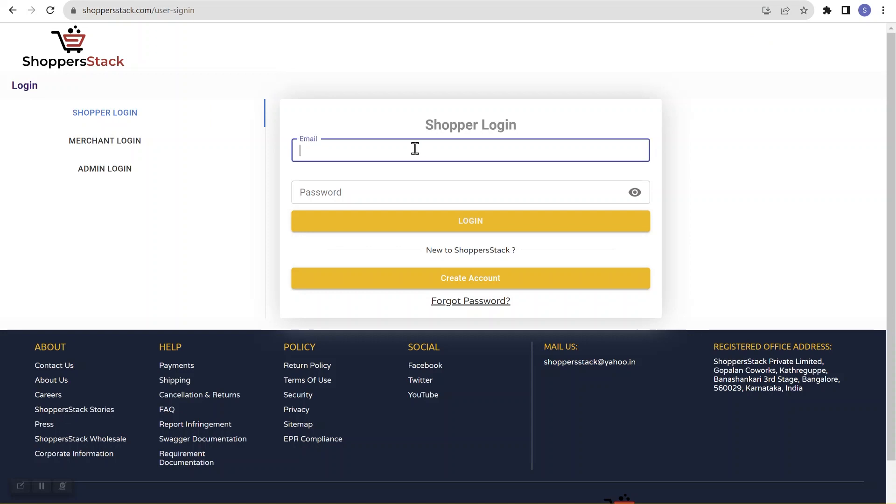
key("Tab")
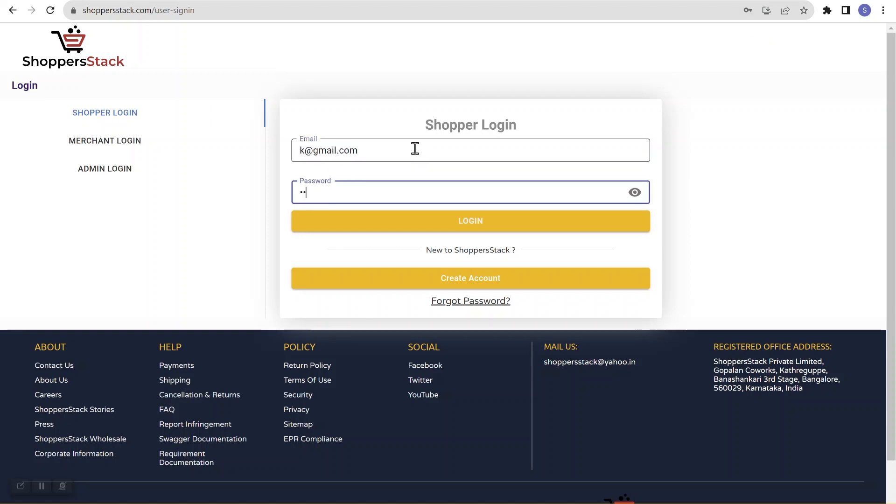
type("*")
key("Return")
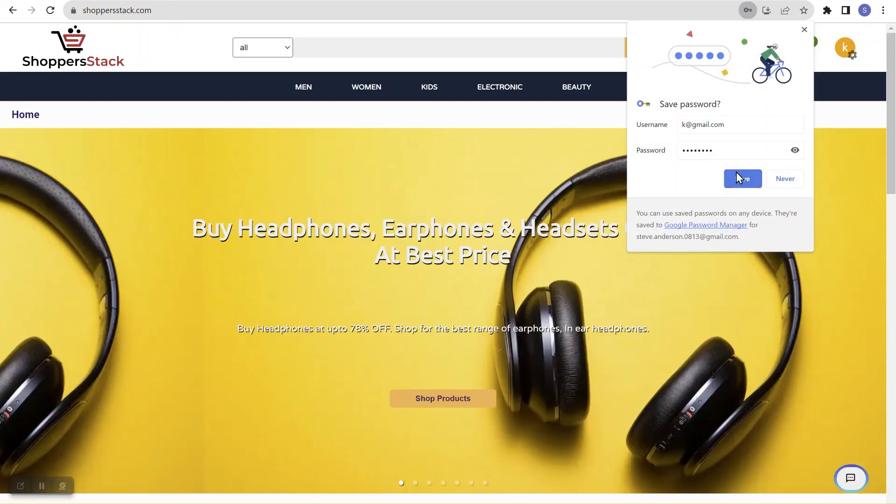
left_click(736, 178)
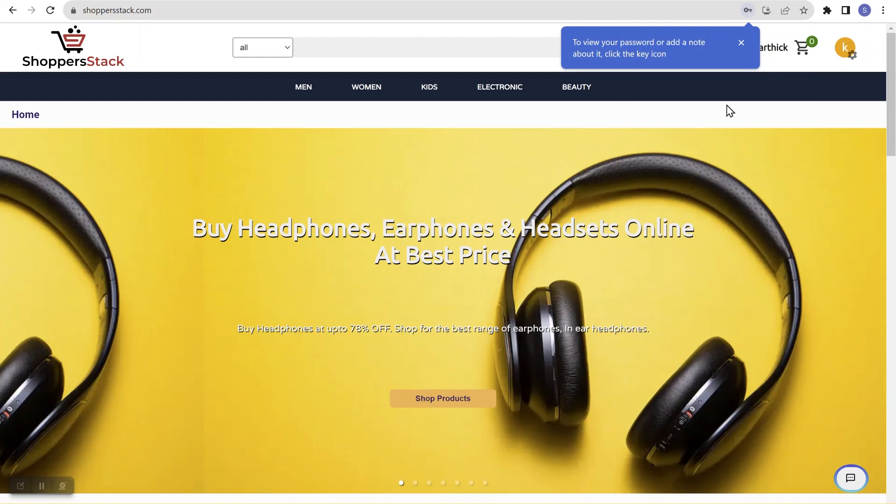
left_click(742, 43)
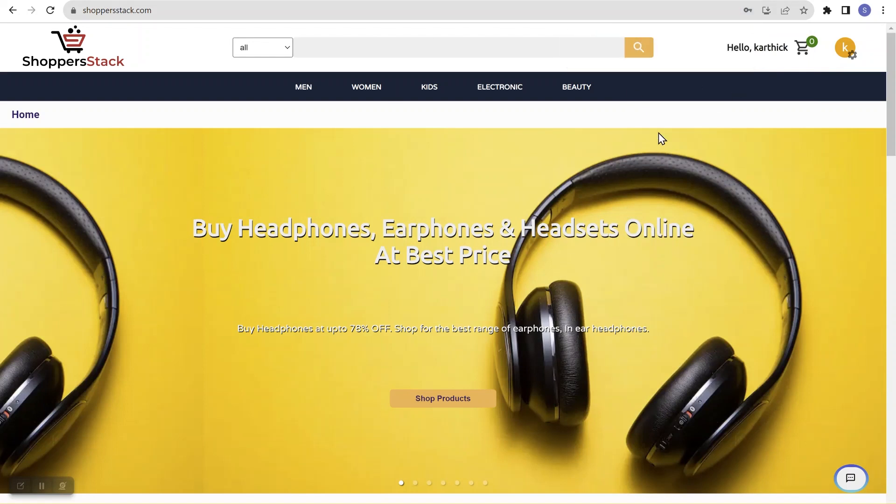
Add the Levis Mens Regular Fit Tee from MEN to the cart and view the cart
mouse_move(577, 88)
left_click(303, 89)
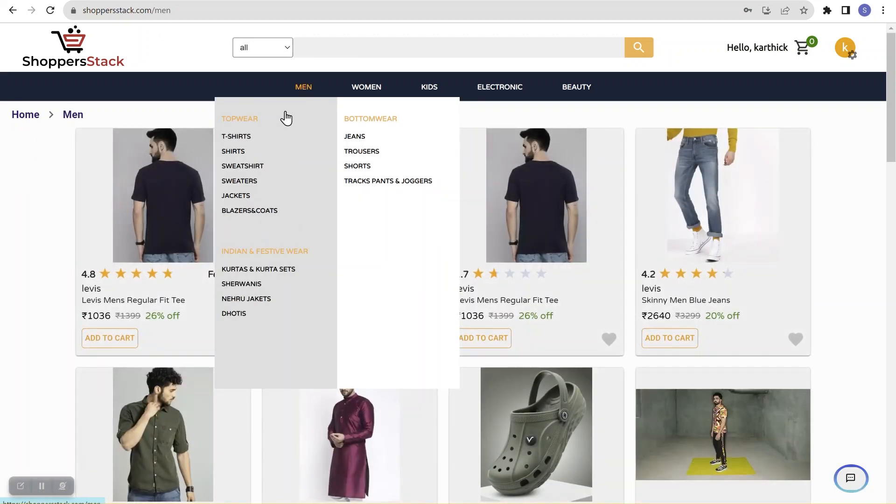
left_click(121, 339)
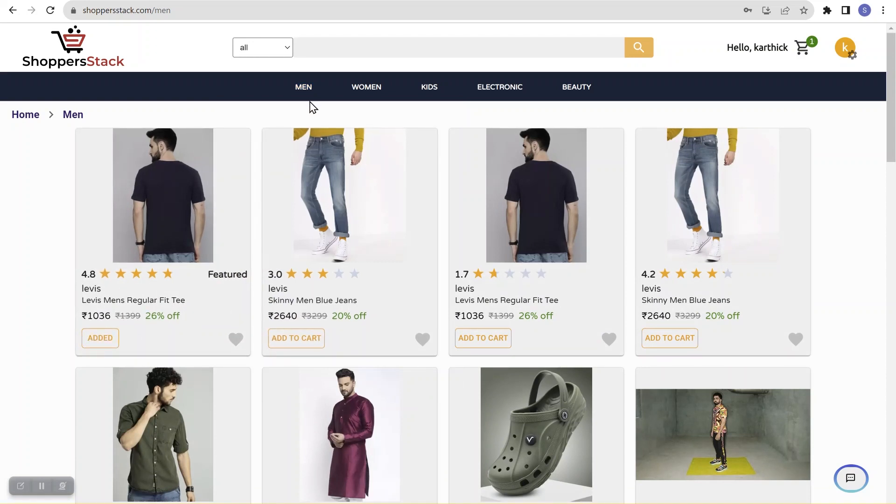
left_click(116, 343)
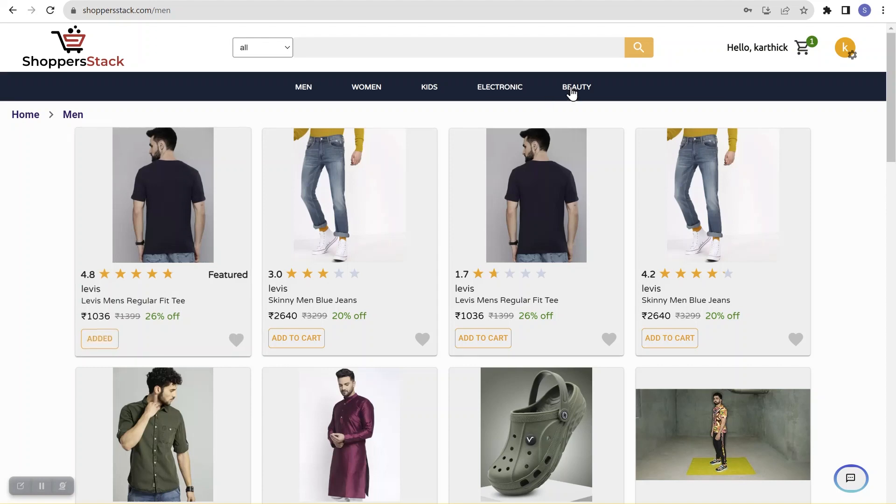
left_click(806, 51)
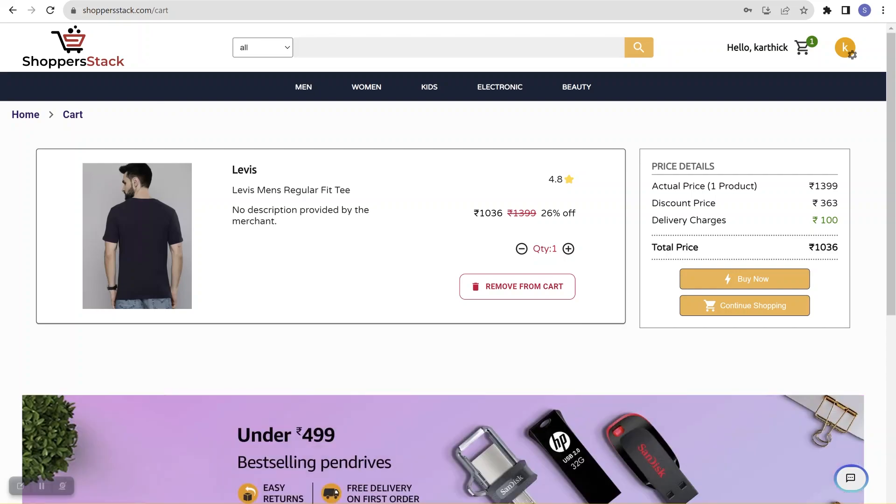
Switch back to the FireFlink tab showing the TC001 Automation Steps page
key("ctrl+Tab")
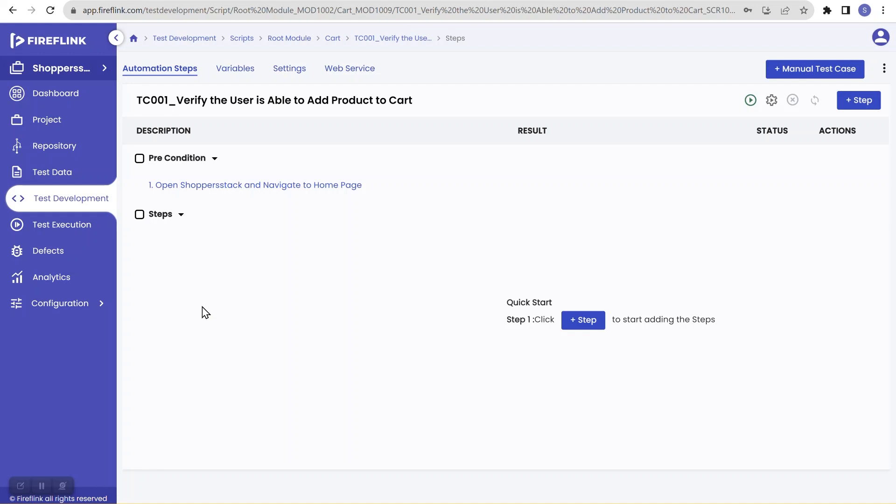
Add CloseBrowser as an enabled post condition that marks Failed and stops script execution
left_click(287, 68)
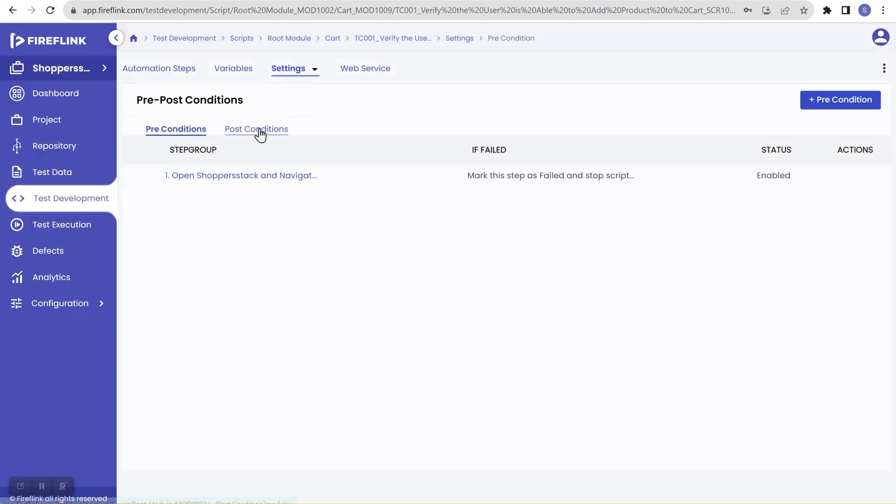
left_click(260, 132)
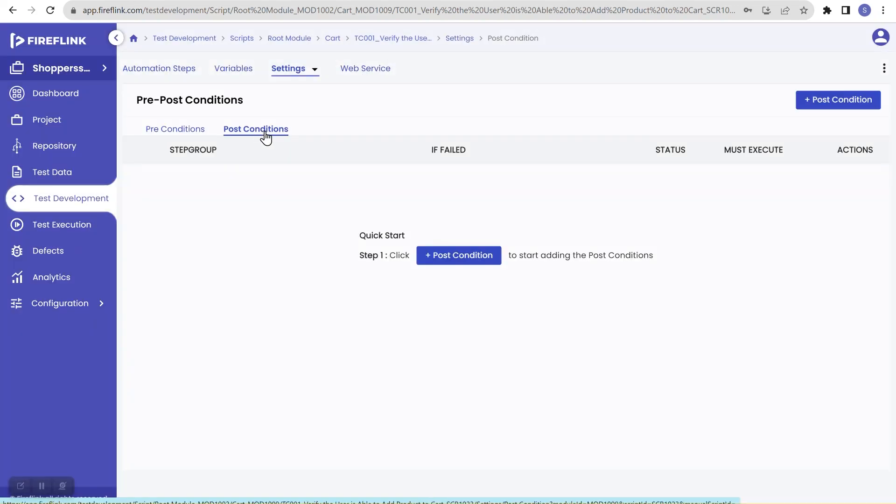
left_click(436, 262)
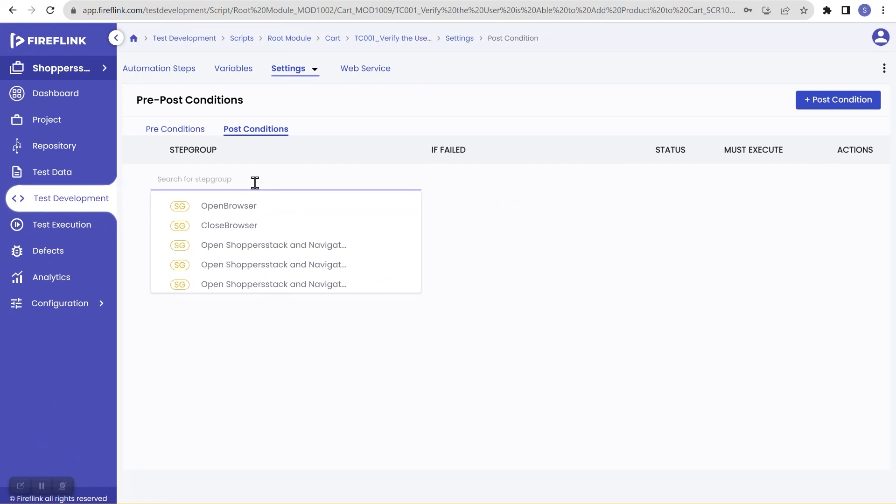
right_click(250, 232)
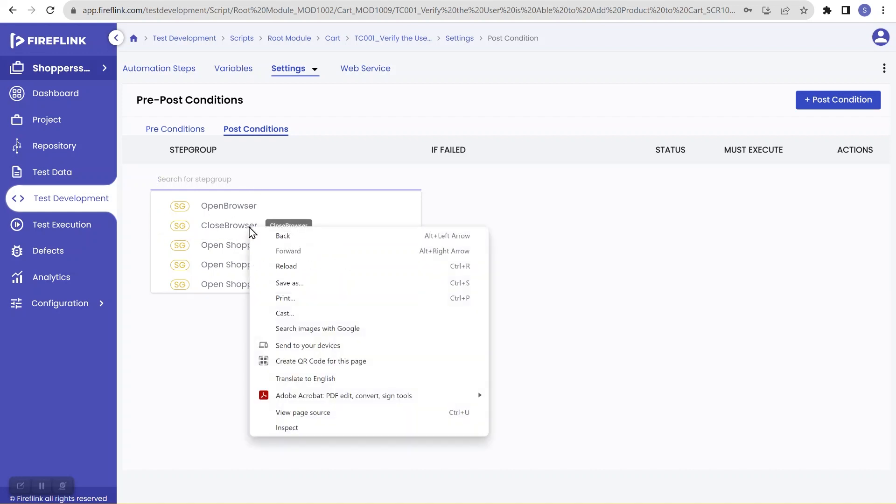
key("Escape")
left_click(231, 229)
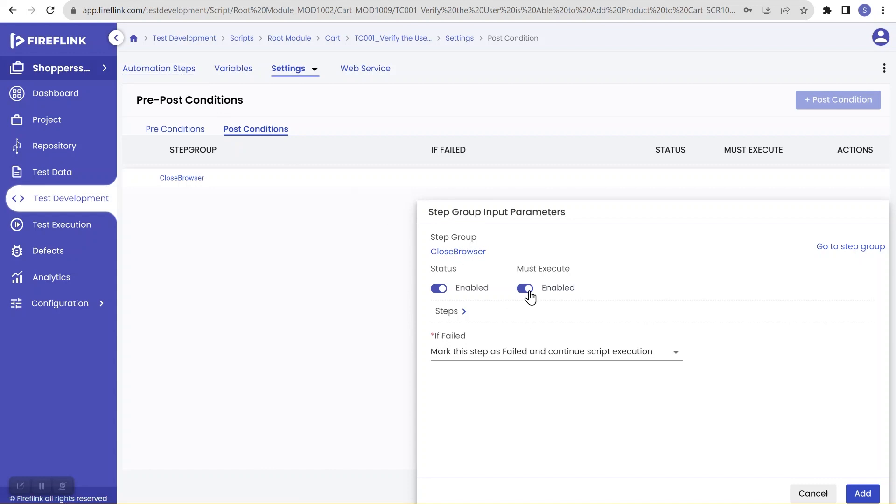
left_click(566, 359)
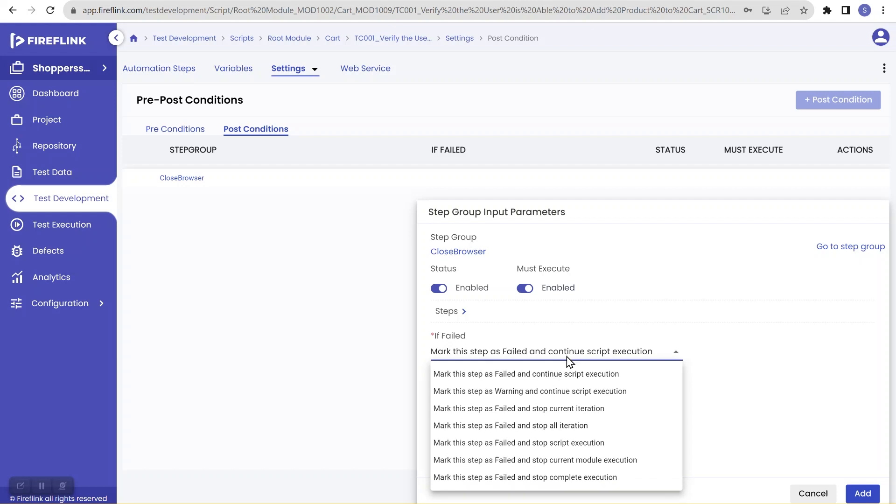
left_click(578, 445)
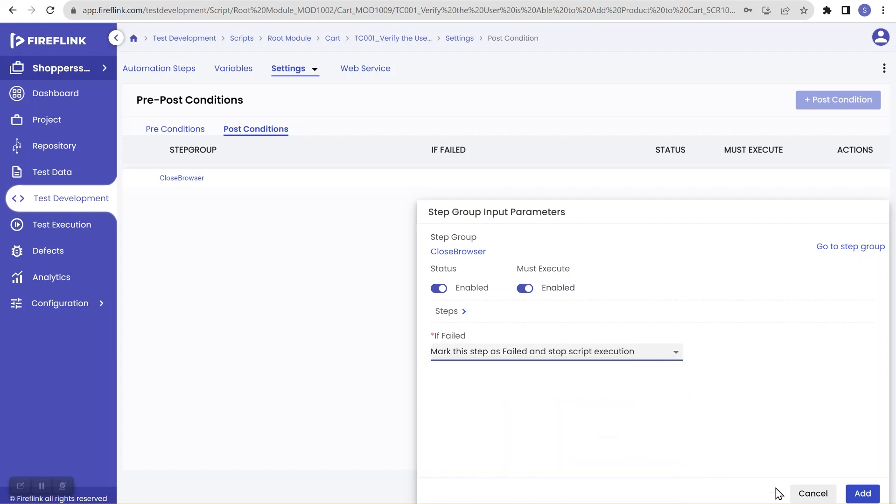
left_click(862, 494)
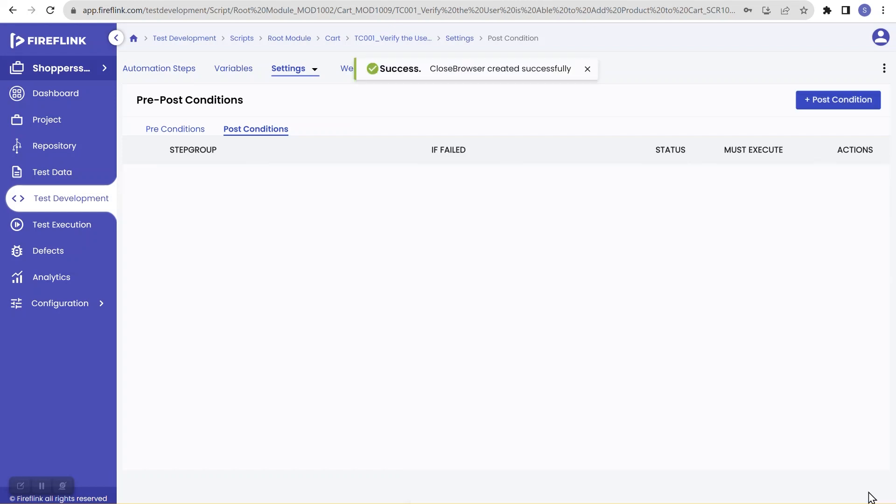
Expand Post Condition on Automation Steps and update the CloseBrowser step group's parameters
left_click(160, 73)
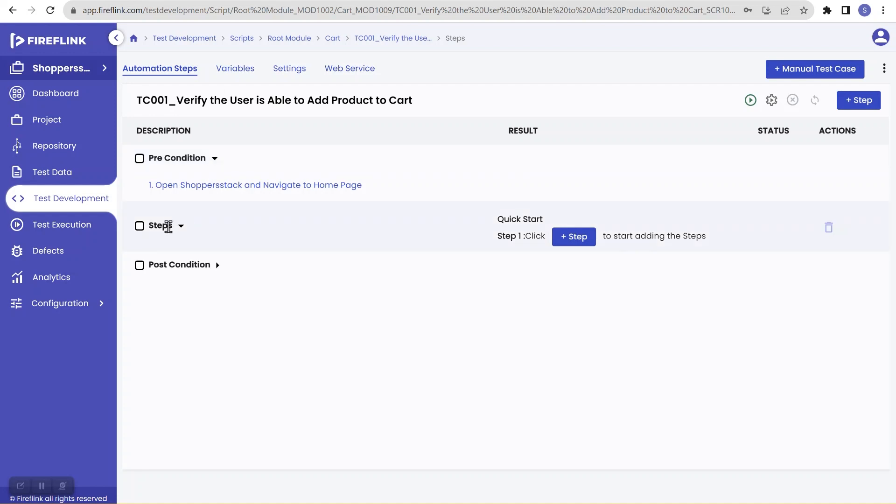
left_click(217, 266)
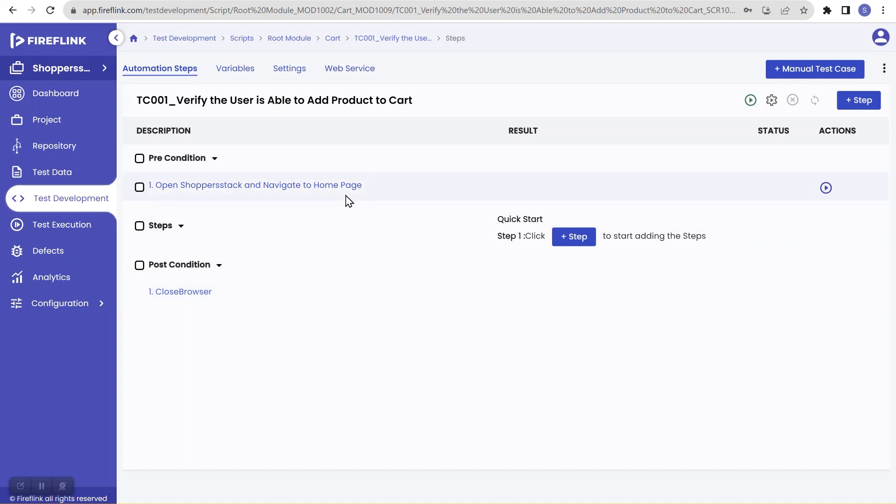
left_click(194, 292)
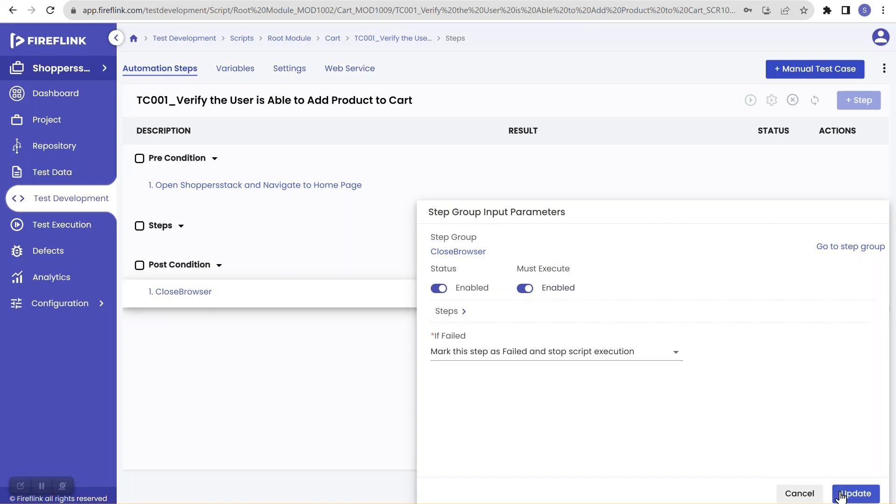
left_click(799, 493)
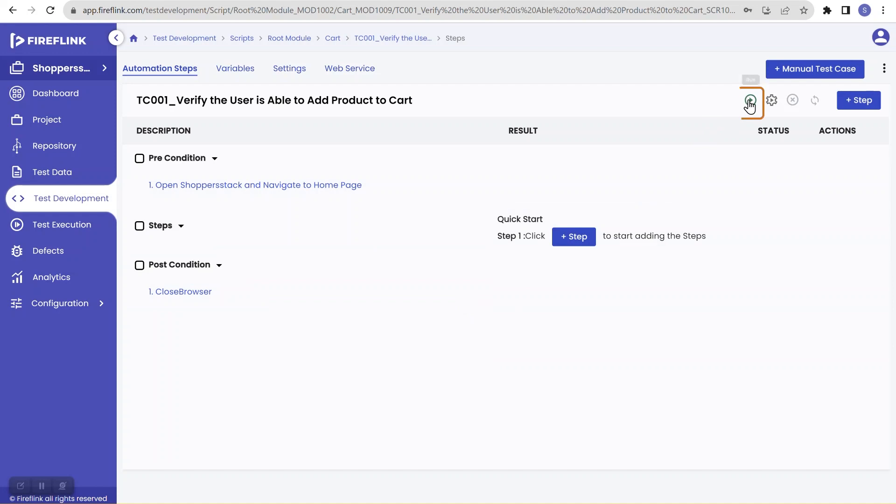
Run the TC001 cart script and sync statuses until EXEC1088 shows Passed
left_click(749, 101)
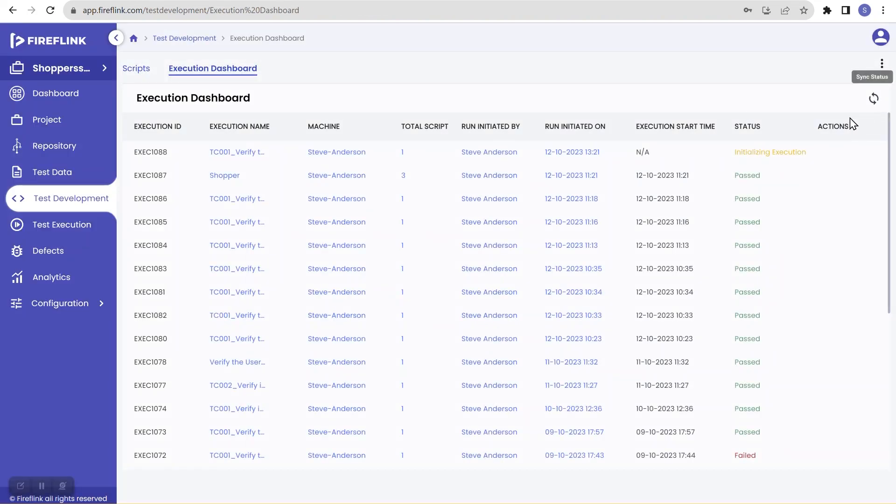
left_click(873, 99)
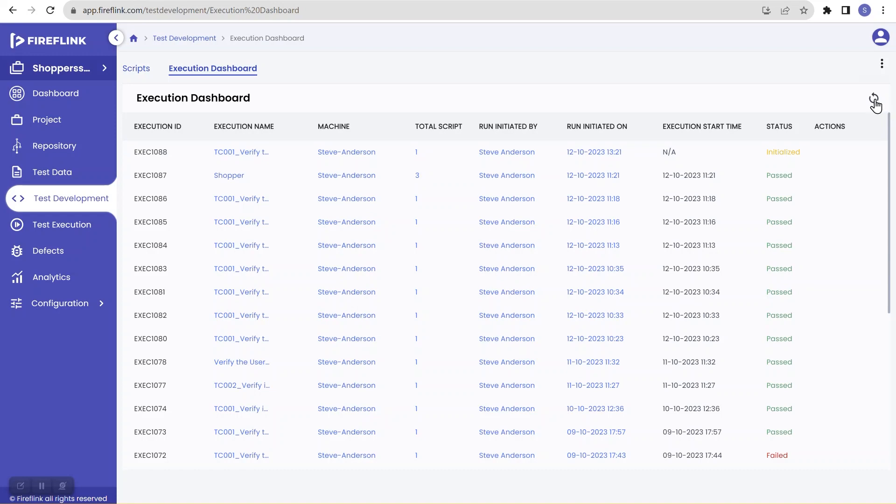
left_click(874, 99)
mouse_move(434, 147)
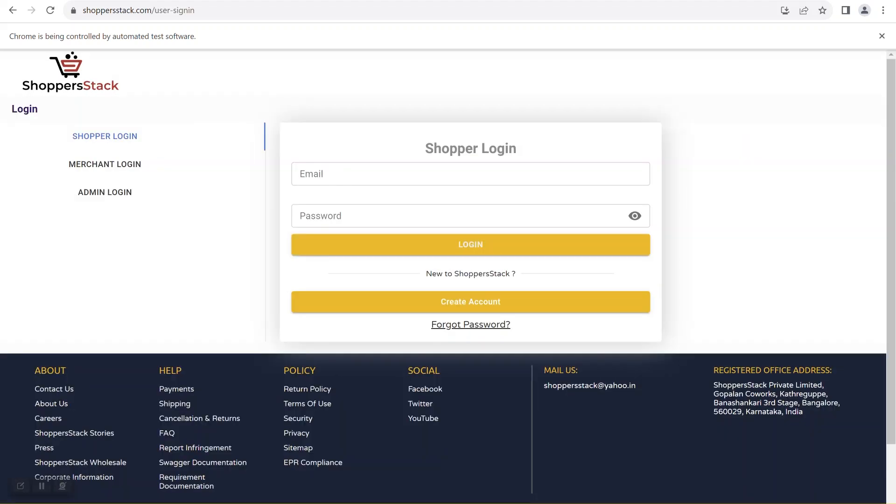
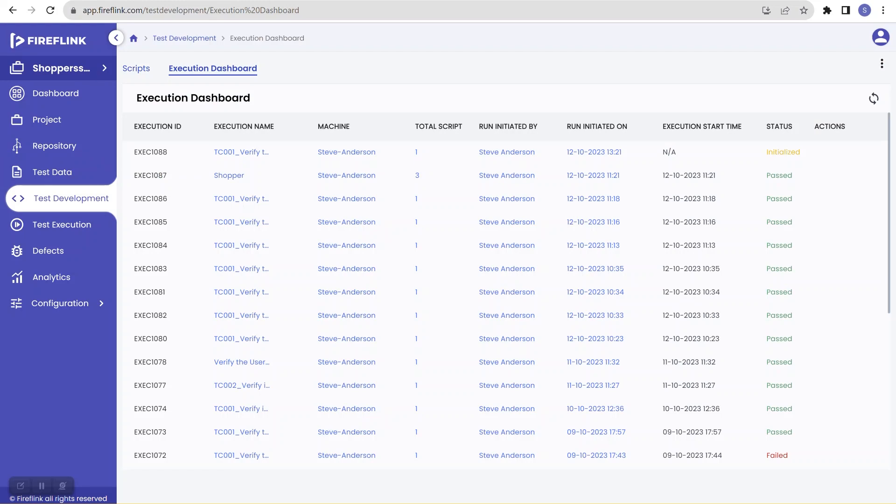
left_click(873, 98)
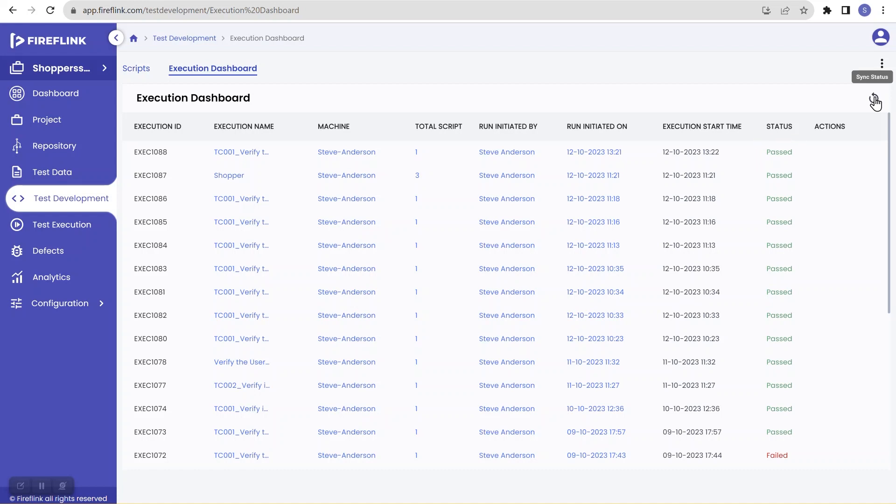
Open the 'Open Shoppersstack and Navigate to Home Page' step group from TC001 Cart's precondition step 1
left_click(66, 208)
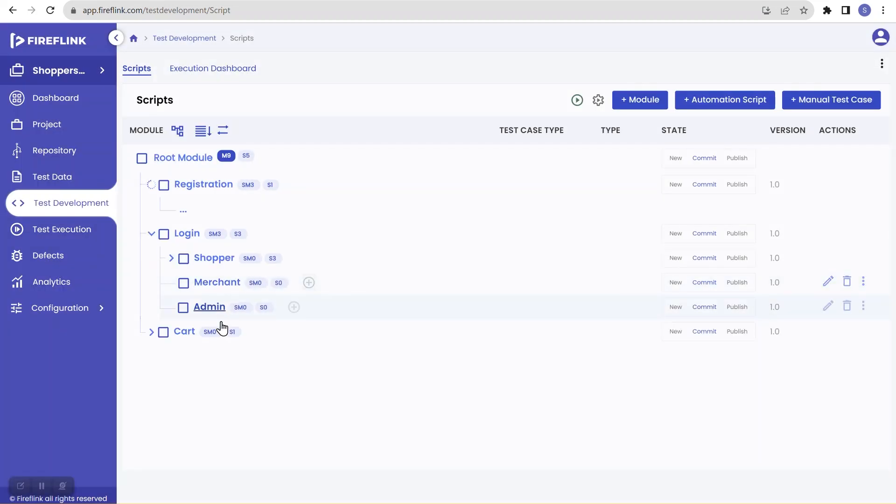
left_click(151, 382)
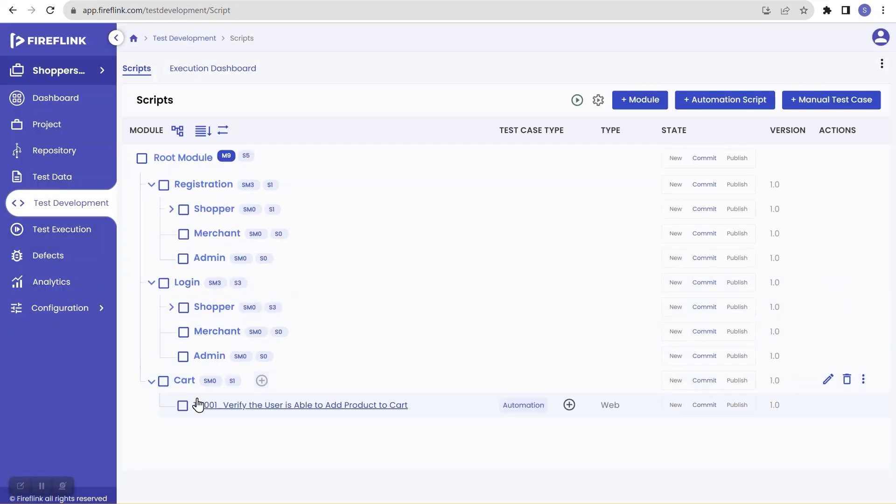
left_click(228, 405)
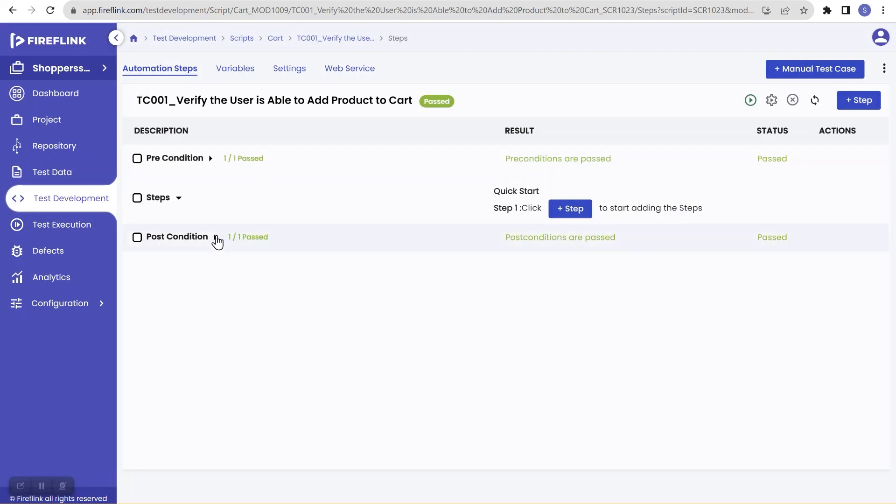
left_click(210, 159)
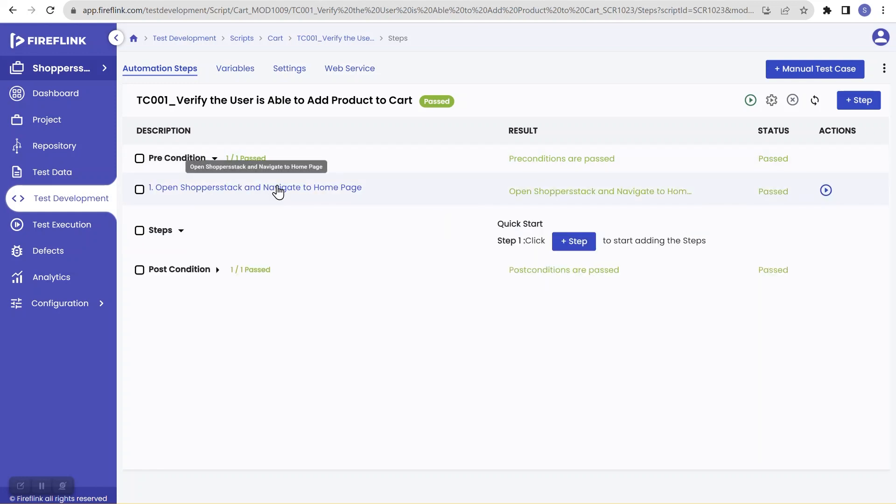
left_click(279, 189)
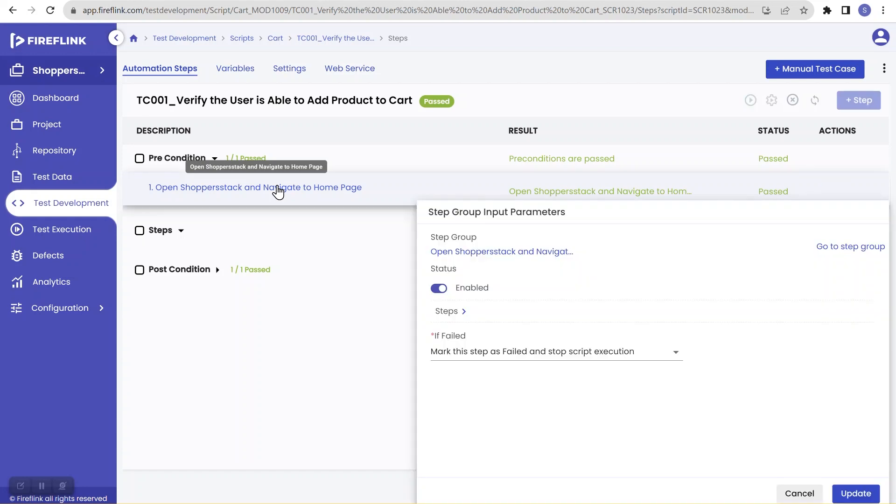
left_click(845, 252)
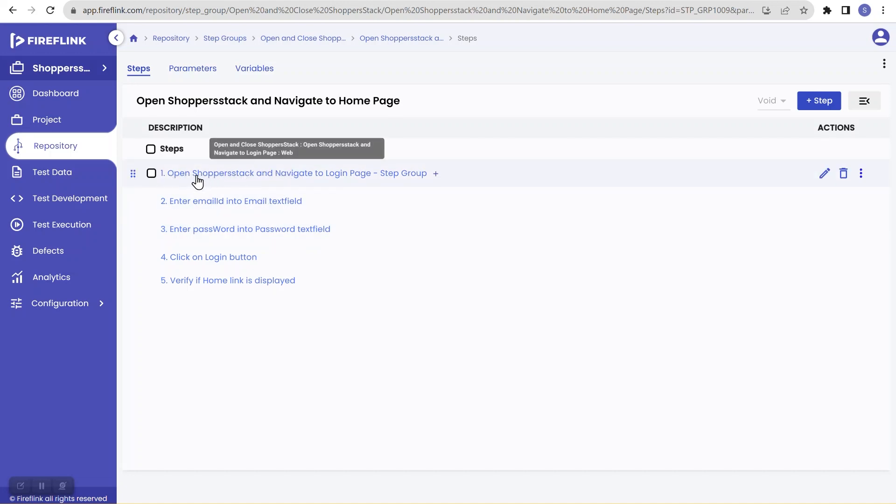
Change the Login Page step group's step 3 to navigate to URL asdfghjk instead of shopperStackUrl
left_click(326, 177)
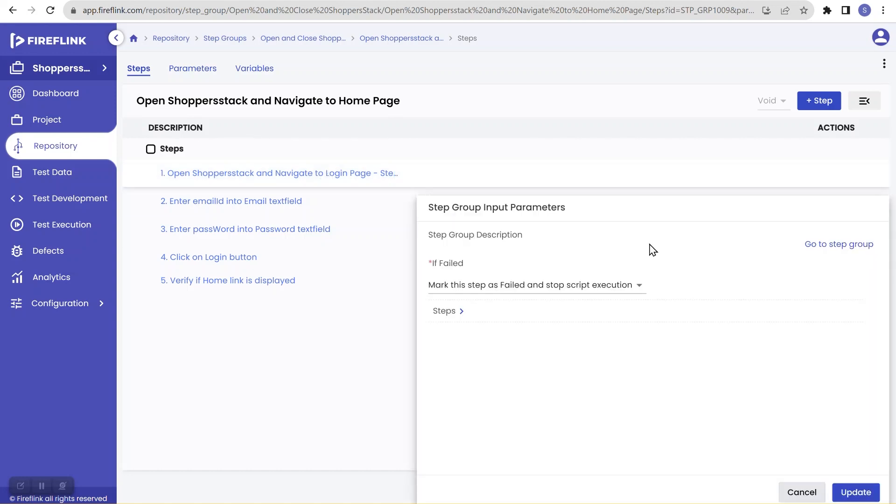
left_click(818, 247)
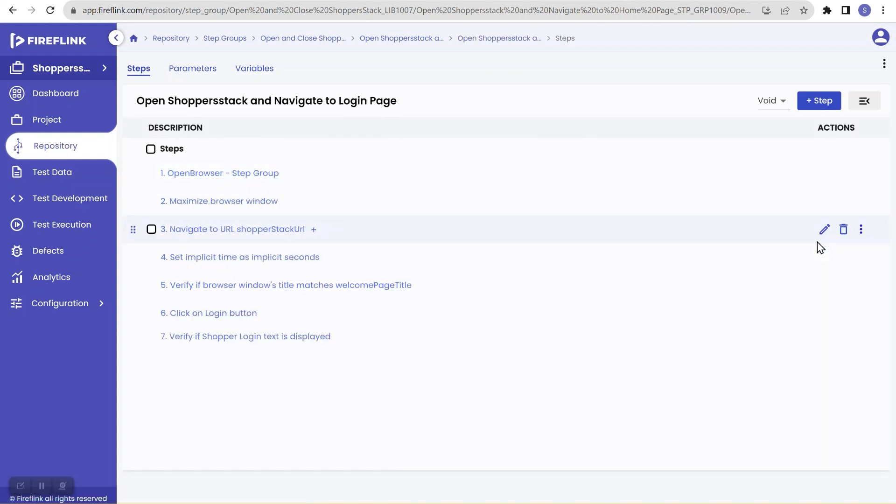
left_click(240, 234)
mouse_move(503, 281)
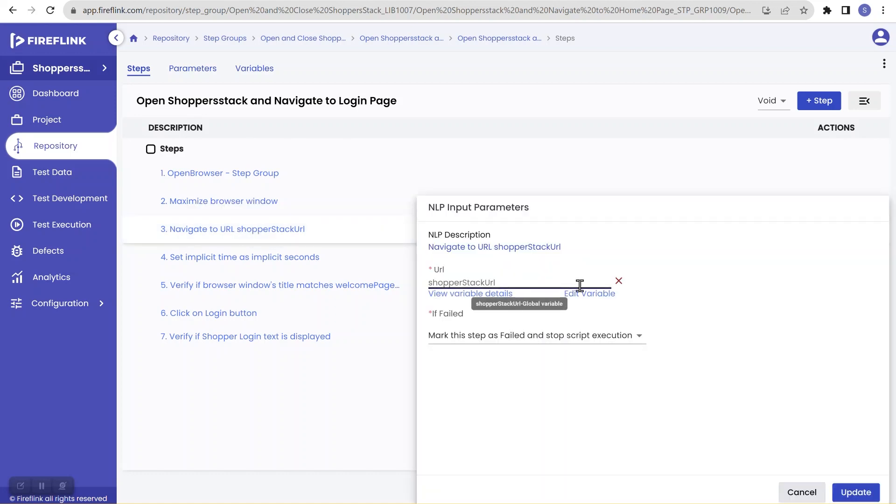
left_click(618, 282)
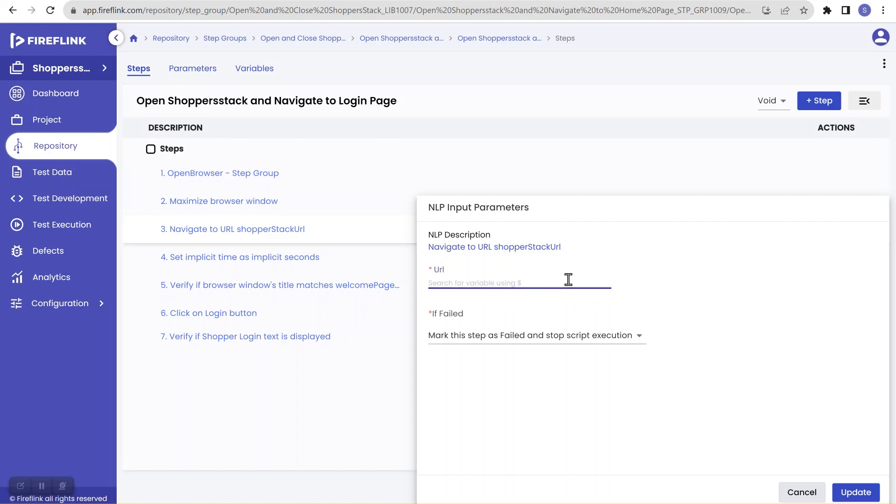
type("asdfghjk")
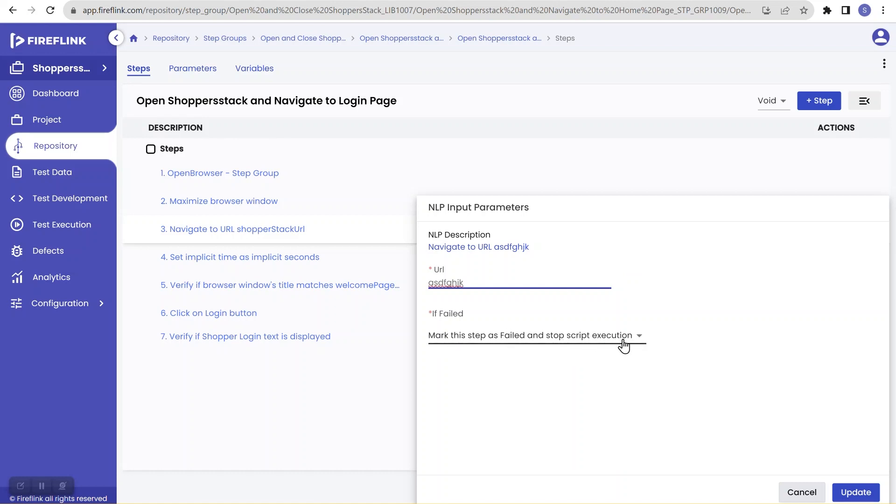
left_click(847, 492)
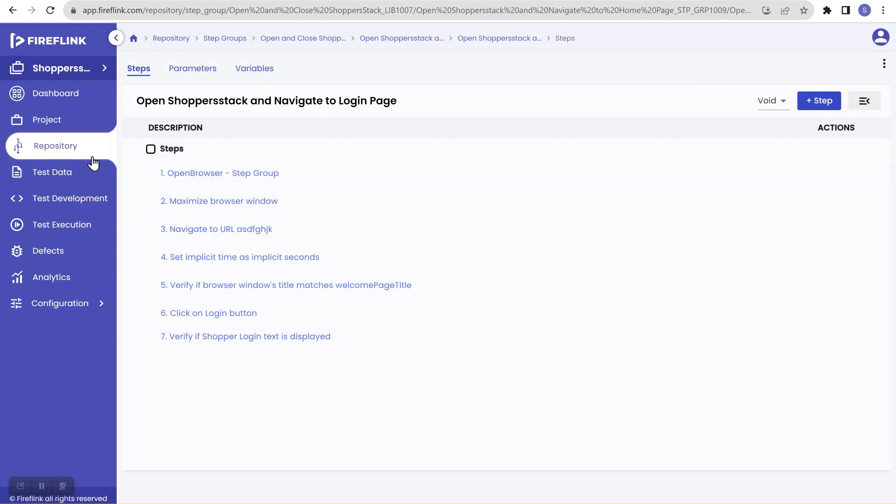
Save TC001 Cart's CloseBrowser post-condition with Must Execute enabled and start a new run
left_click(67, 211)
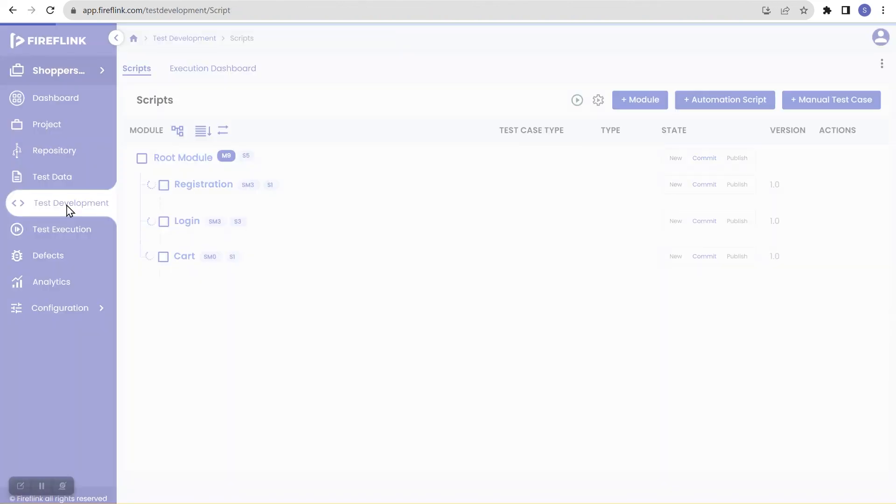
left_click(241, 405)
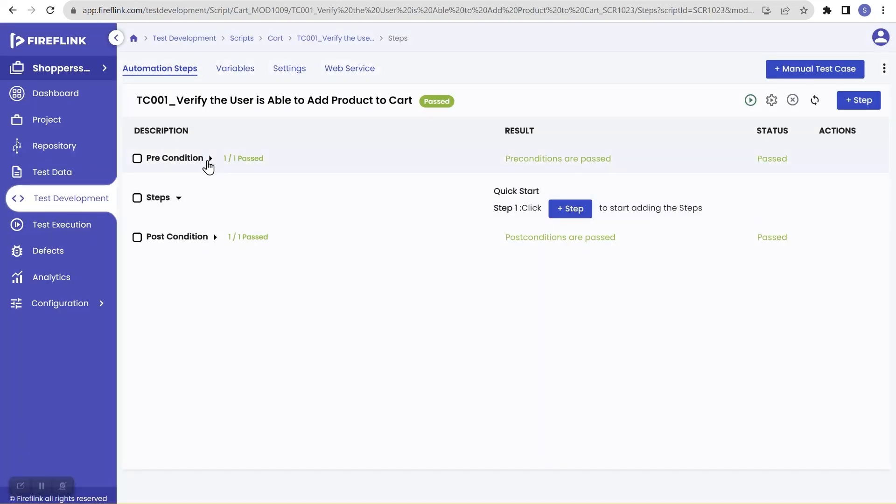
left_click(210, 159)
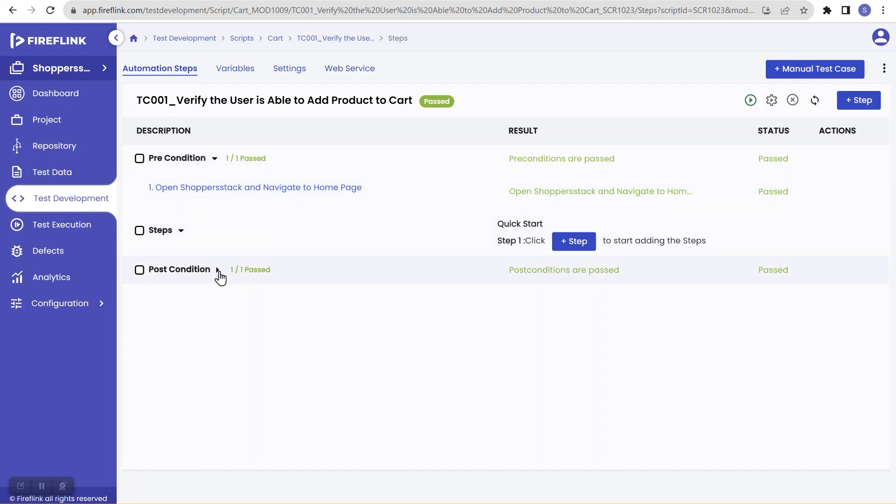
left_click(219, 271)
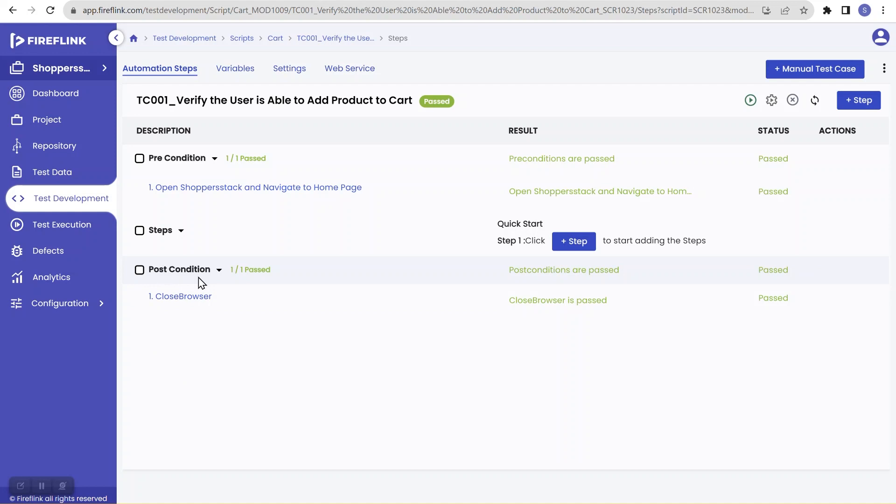
left_click(194, 296)
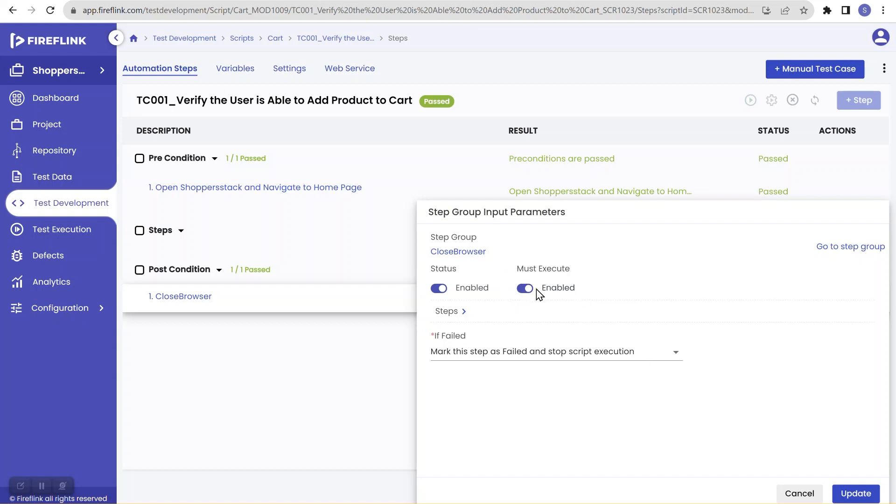
left_click(854, 497)
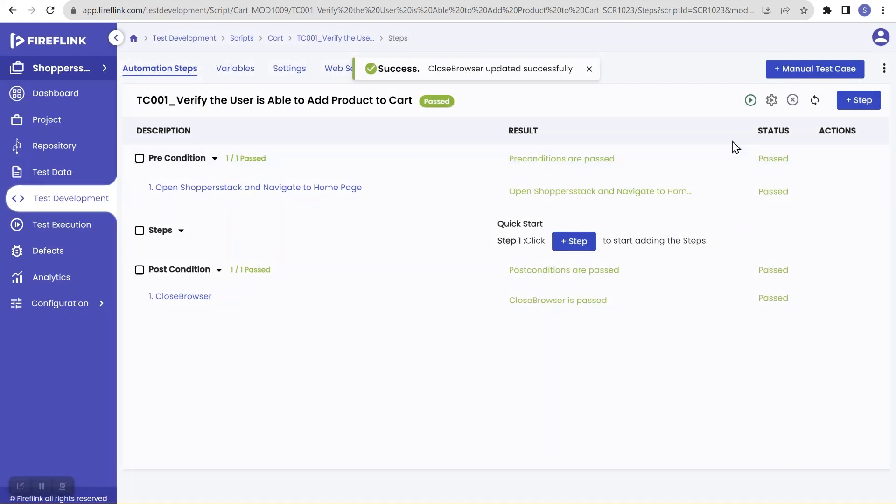
left_click(750, 100)
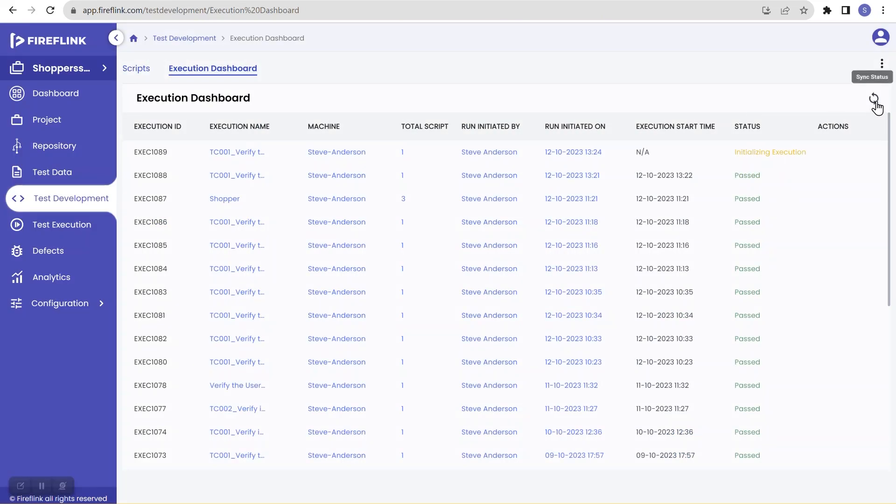
Sync the Execution Dashboard until EXEC1089 finishes, then open its results
left_click(875, 102)
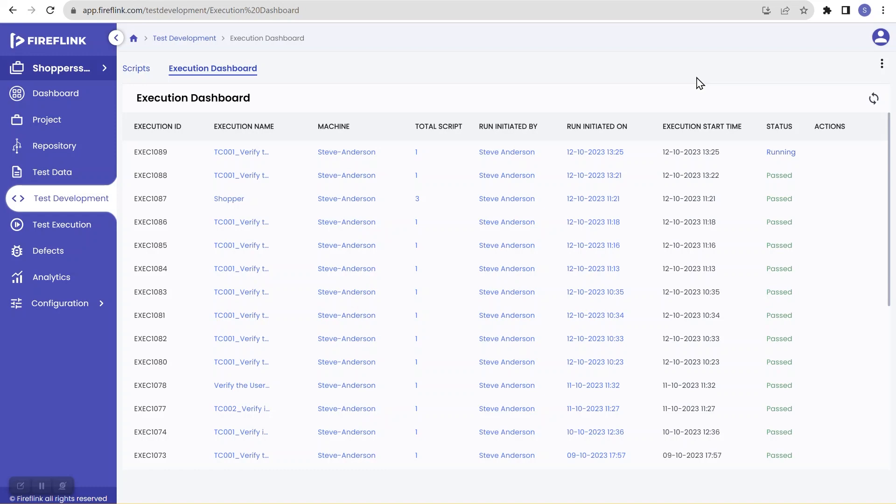
left_click(874, 100)
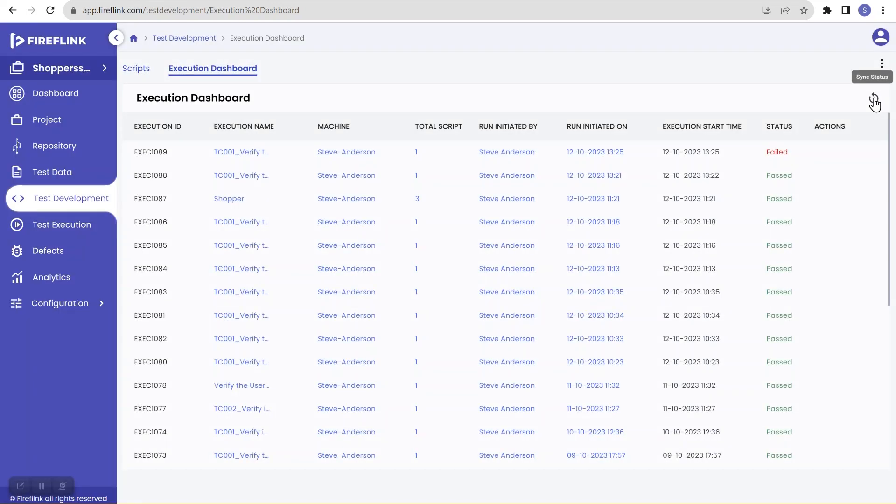
left_click(784, 159)
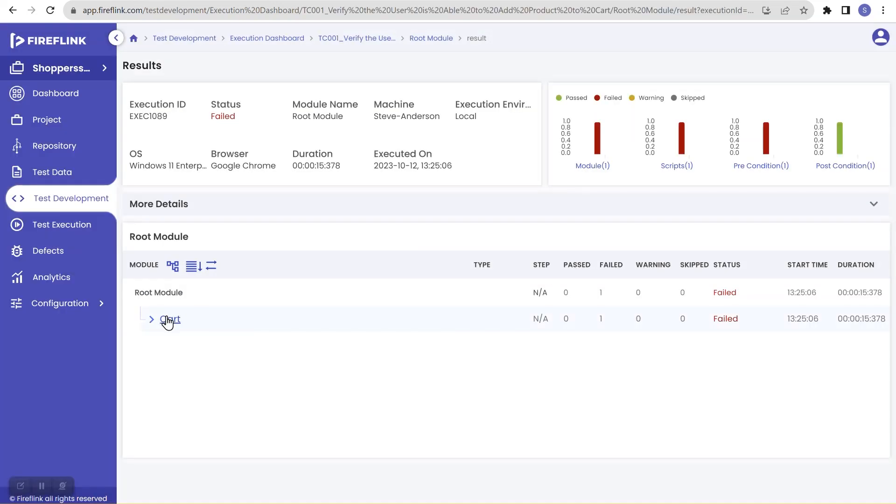
Drill into TC001 Cart's failed Login Page step group at navigate-to-asdfghjk, then return to Scripts
left_click(153, 321)
left_click(213, 345)
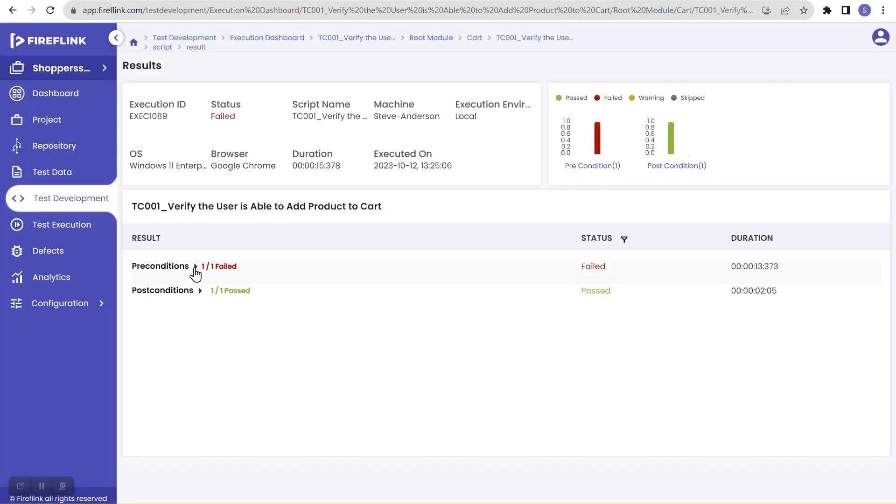
left_click(195, 267)
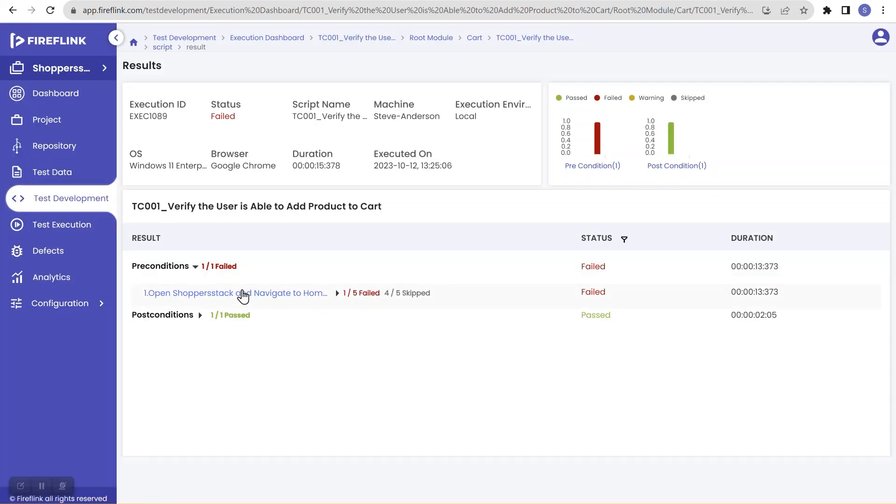
left_click(336, 294)
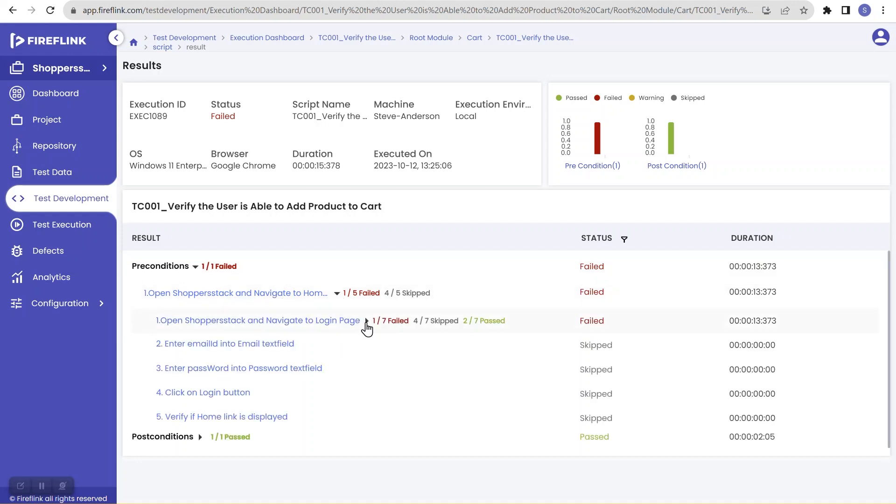
left_click(367, 322)
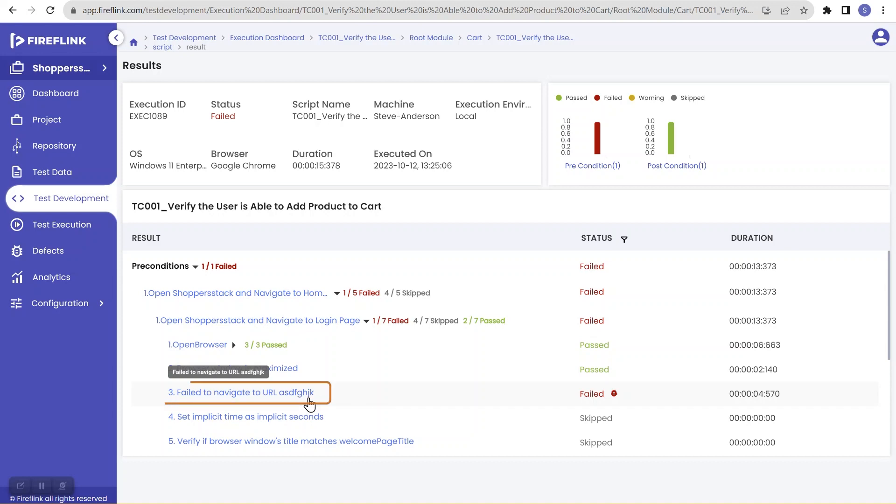
left_click(70, 200)
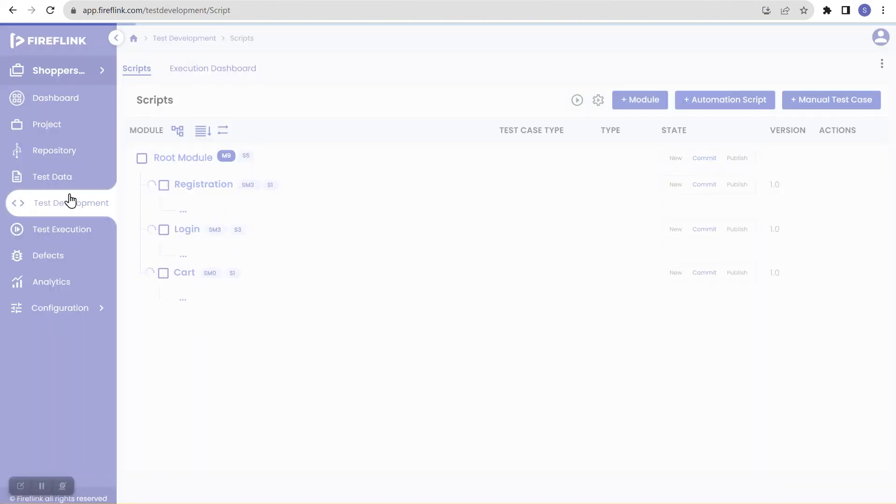
Set Must Execute to Disabled on TC001 Cart's CloseBrowser post-condition, save, and start a new run
left_click(260, 405)
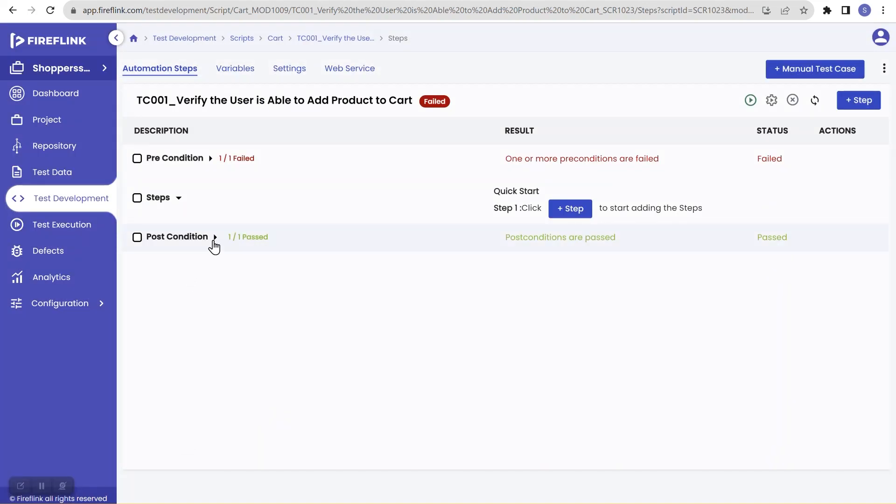
left_click(215, 237)
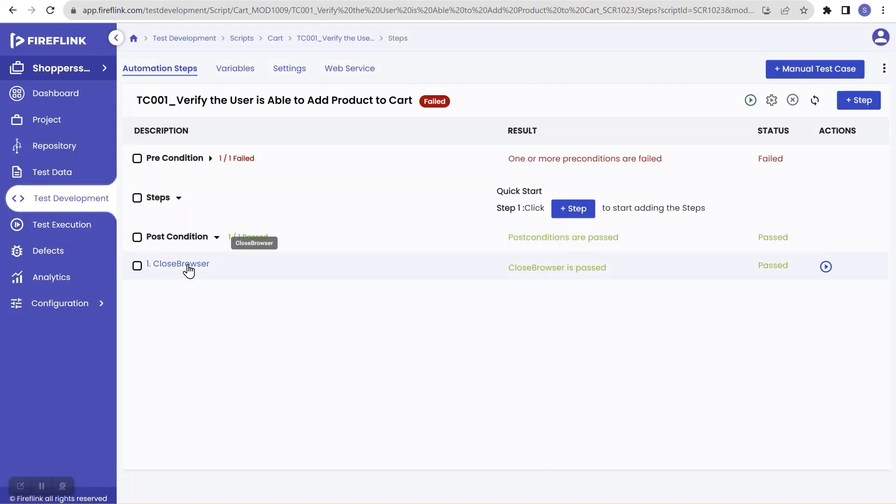
left_click(189, 266)
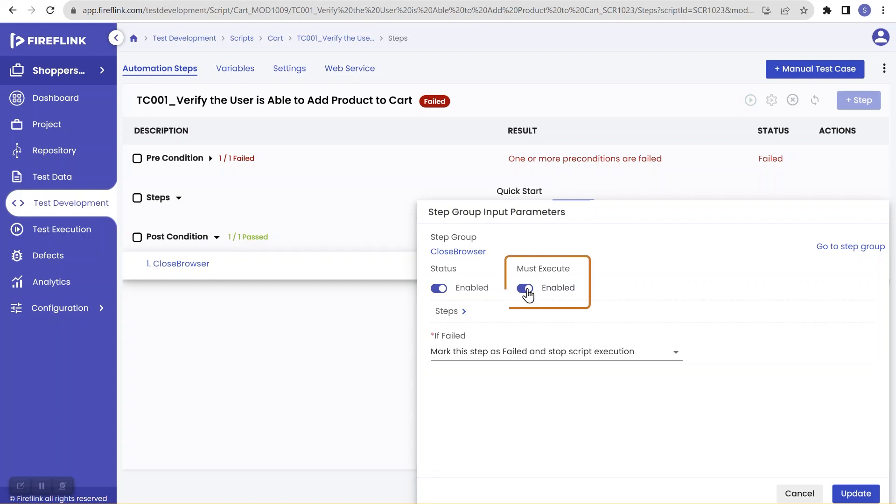
left_click(525, 288)
left_click(525, 288)
left_click(525, 289)
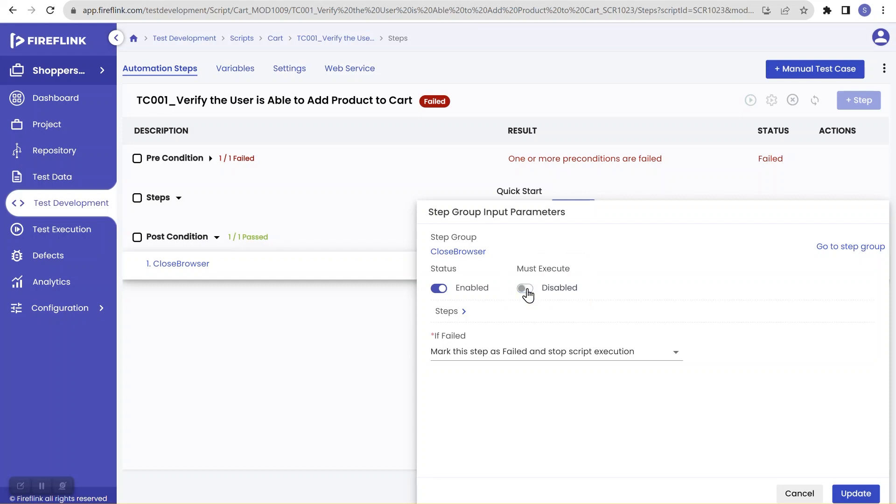
left_click(859, 495)
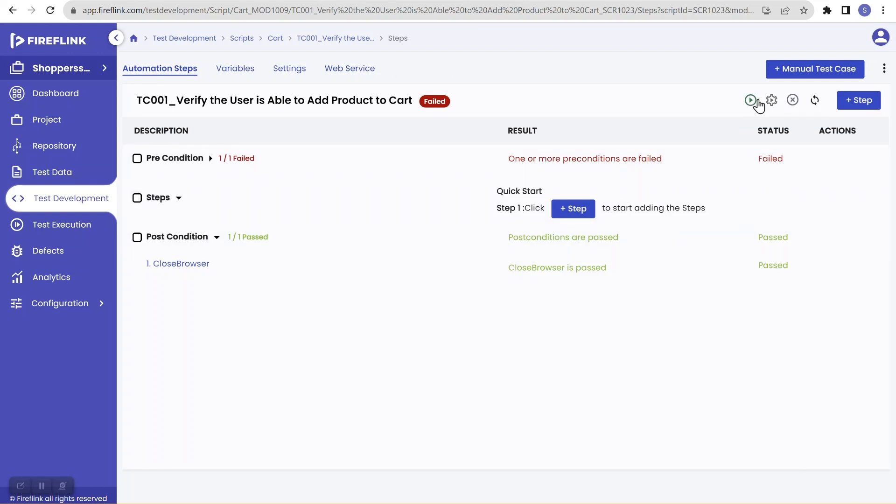
left_click(751, 100)
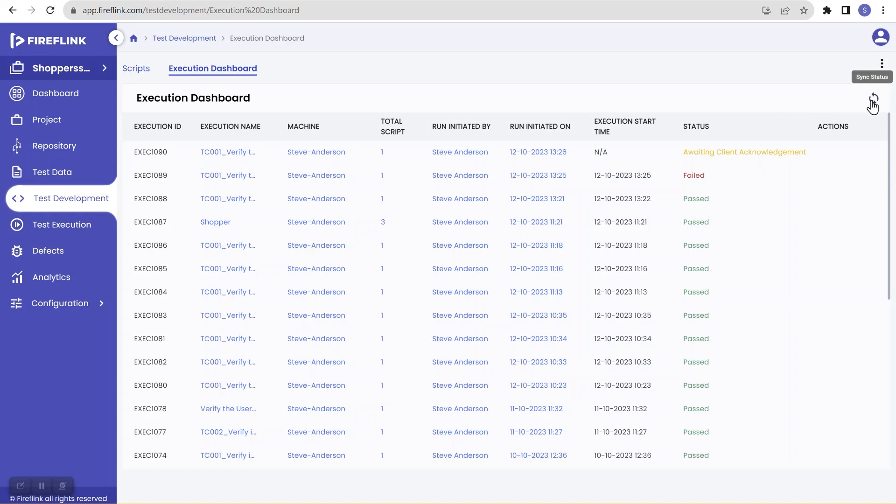
Sync the Execution Dashboard until EXEC1090 shows Failed, then return to the Scripts list
left_click(871, 102)
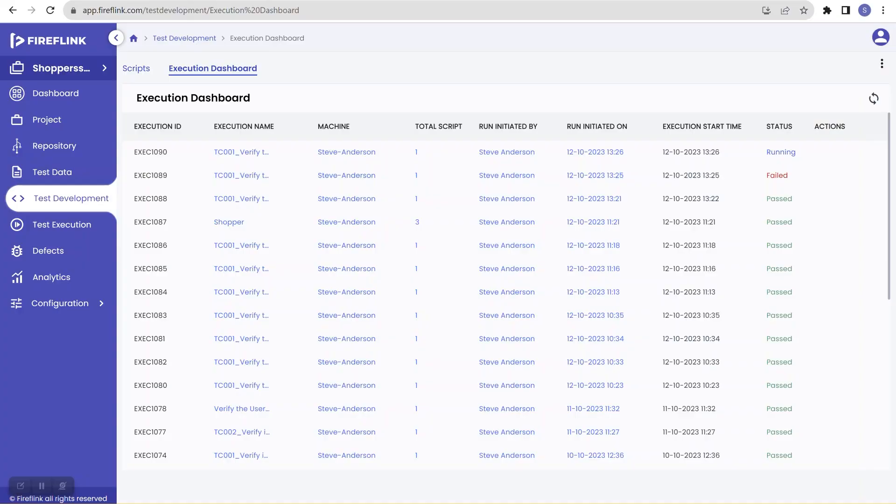
left_click(873, 100)
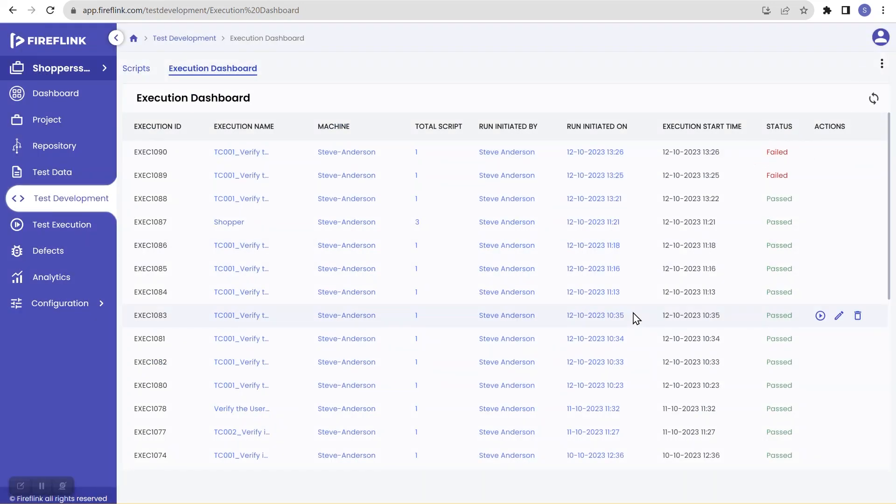
left_click(60, 204)
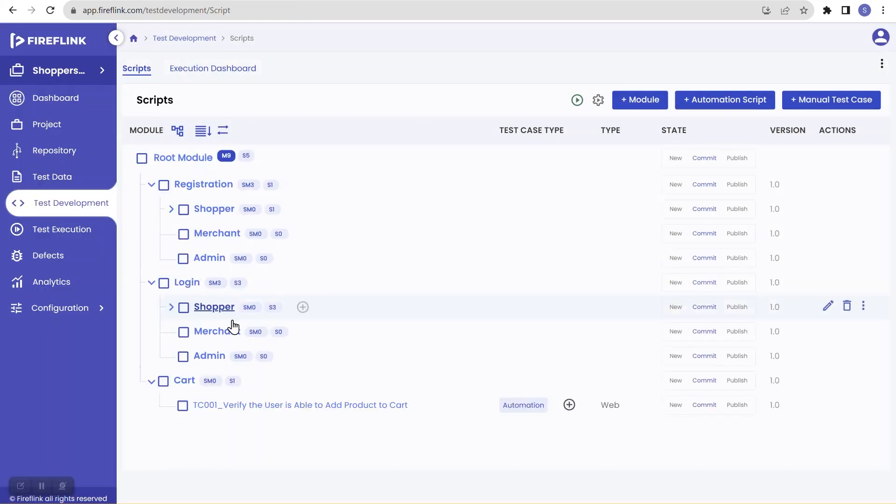
Switch CloseBrowser's Must Execute back to Enabled in TC001 Cart and save the change
left_click(277, 412)
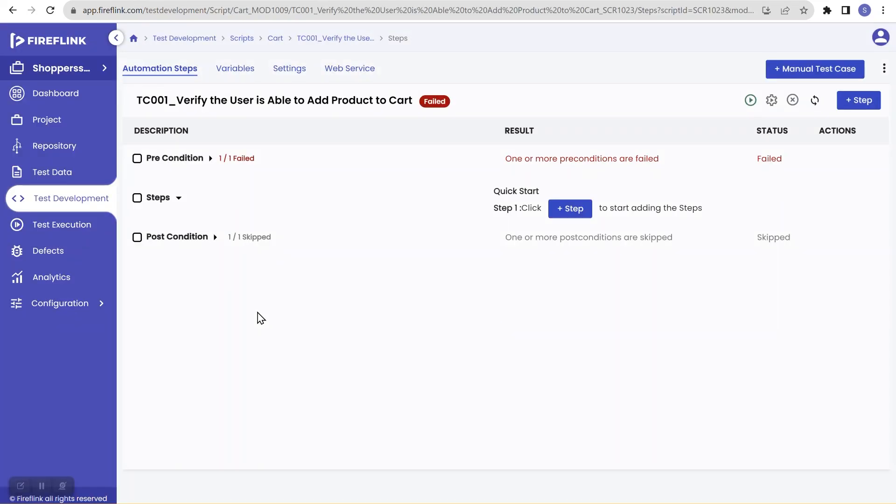
left_click(215, 237)
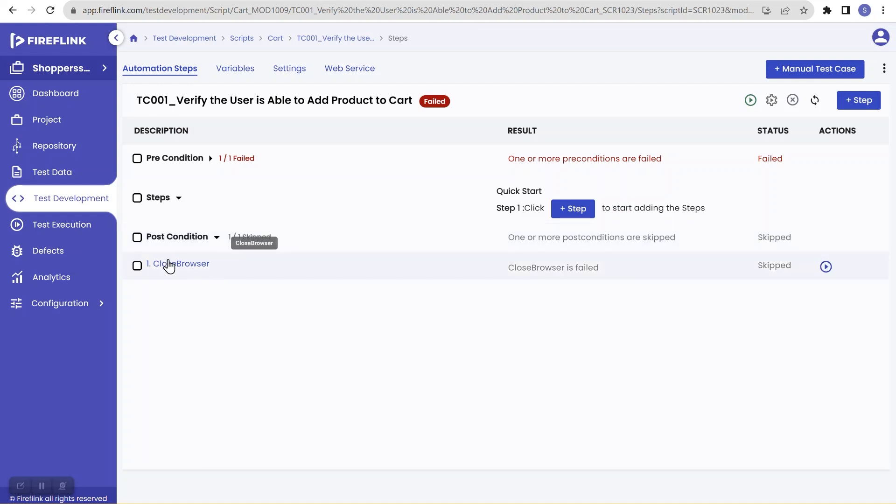
left_click(170, 264)
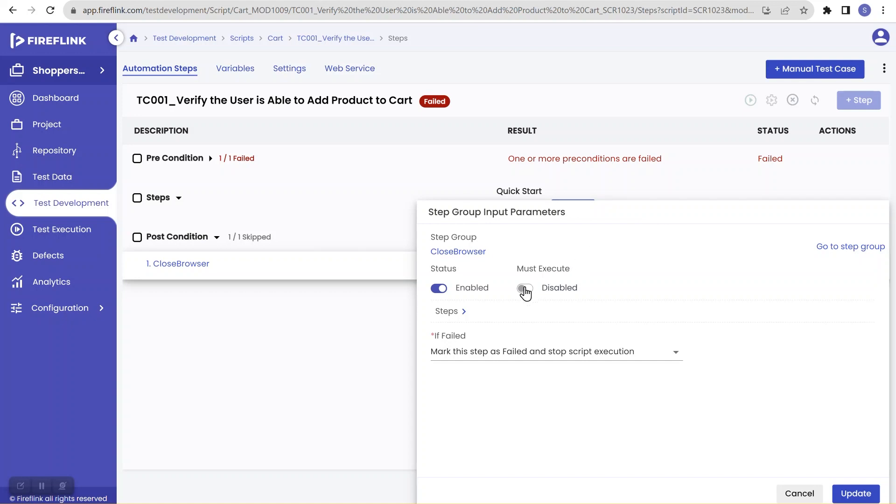
left_click(524, 289)
left_click(856, 493)
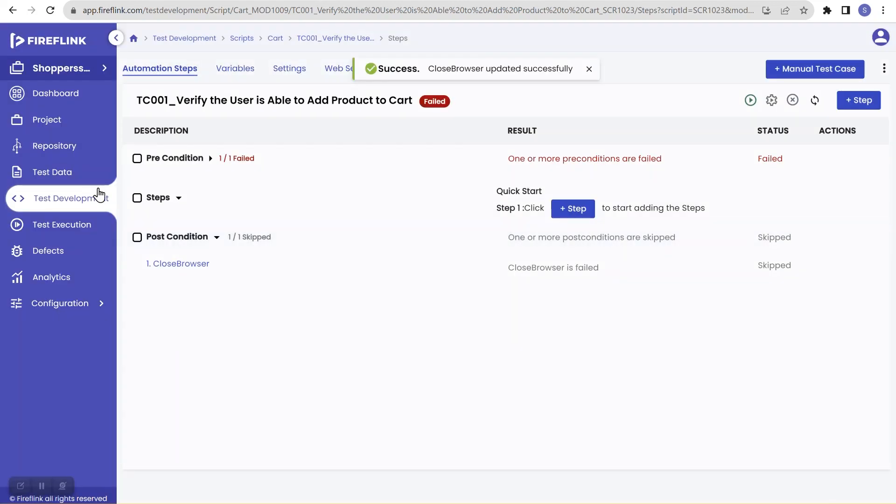
left_click(98, 202)
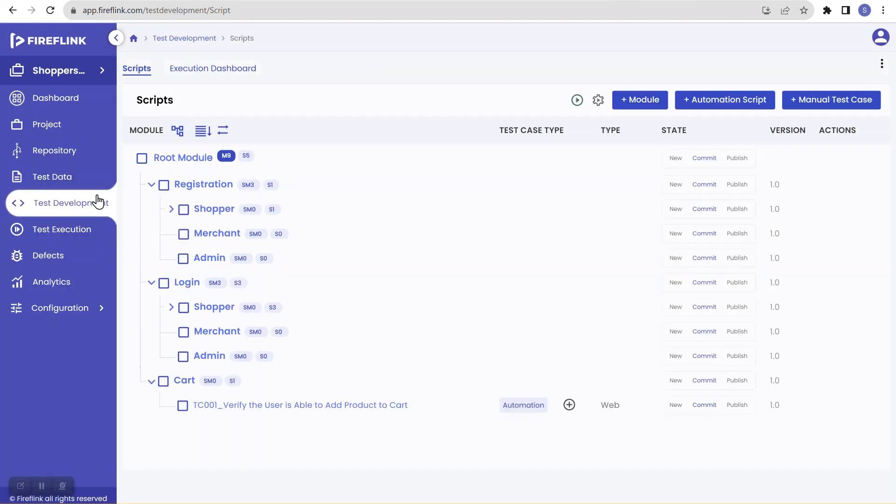
Append a CloseBrowser step group as step 6 of the Login Shopper TC001 script
left_click(171, 307)
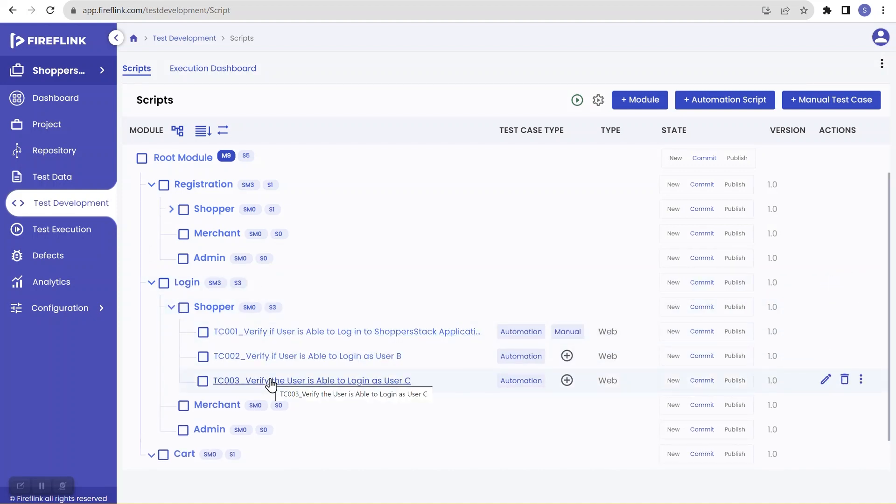
left_click(289, 332)
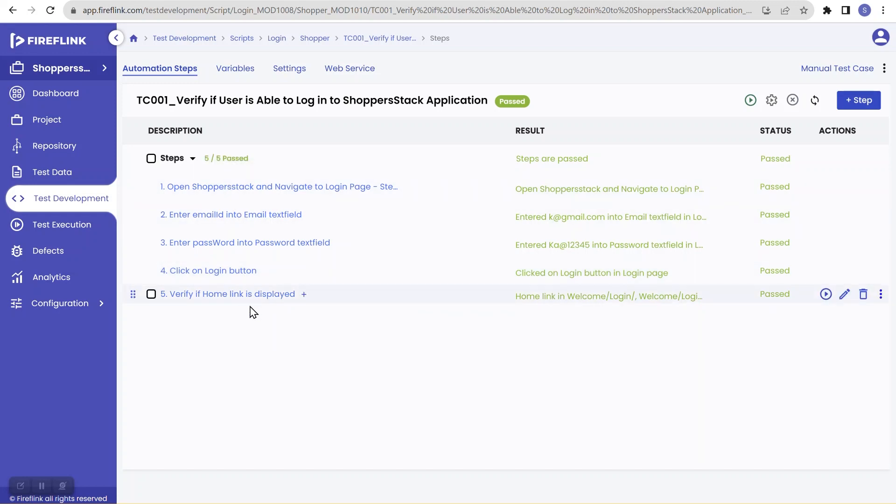
left_click(303, 294)
type("c")
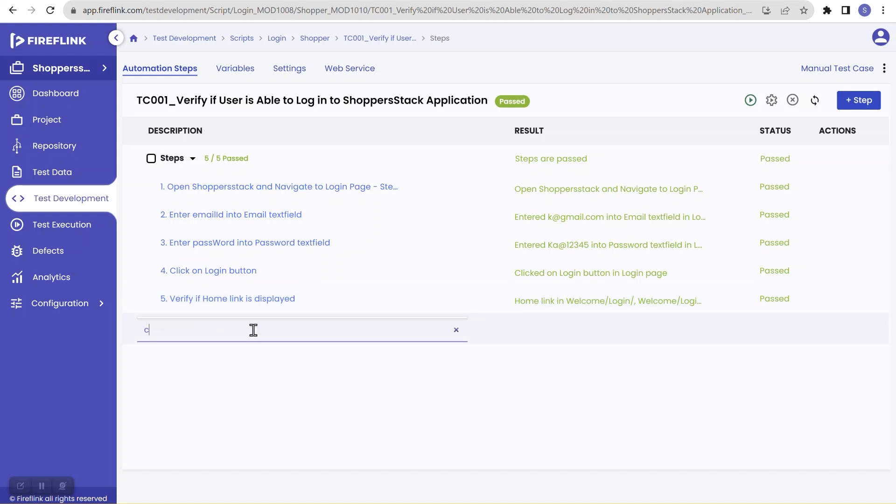
type("loseb")
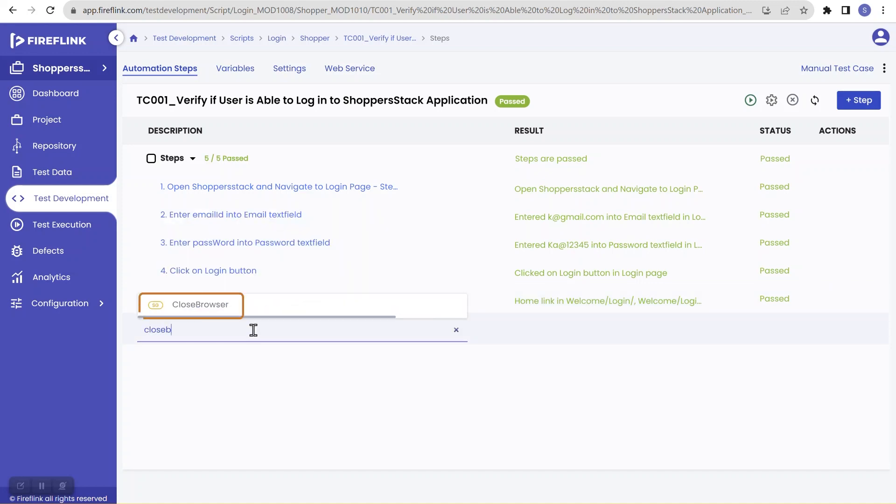
left_click(228, 310)
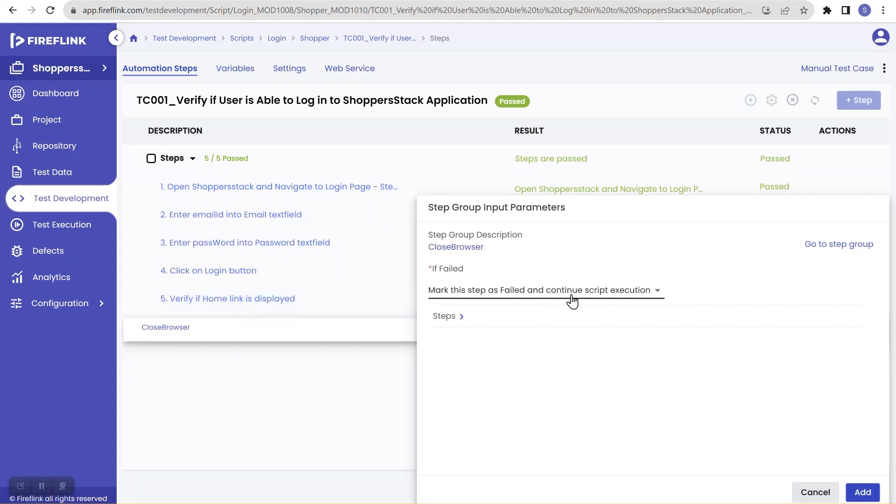
left_click(861, 491)
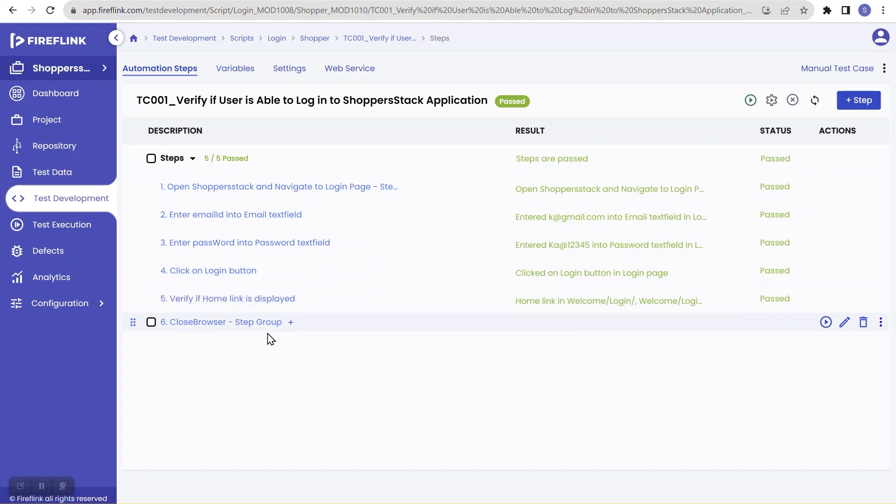
left_click(77, 200)
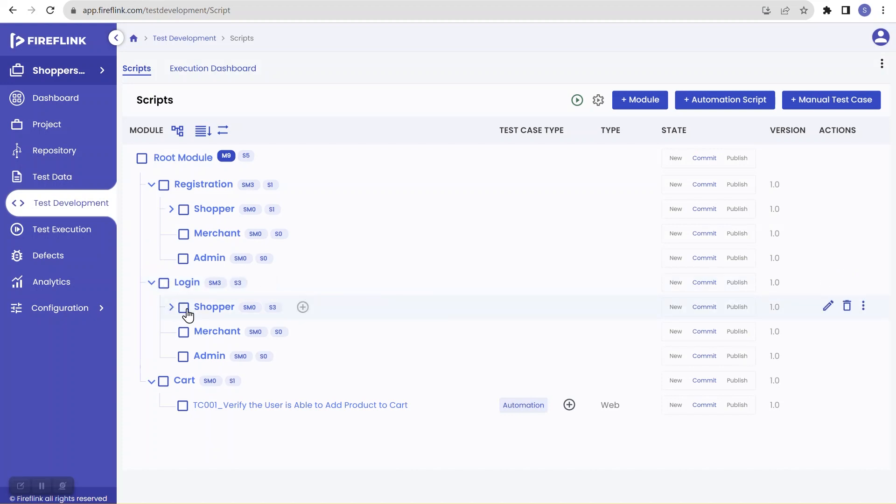
left_click(185, 307)
left_click(171, 308)
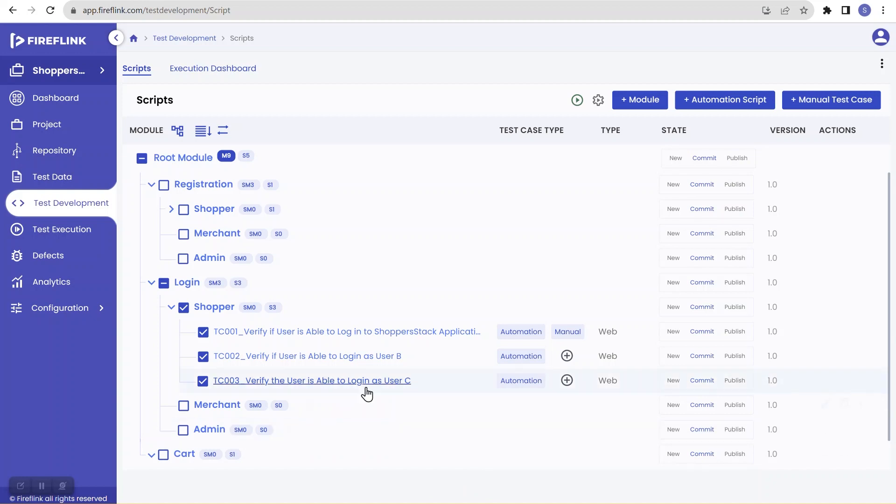
left_click(340, 355)
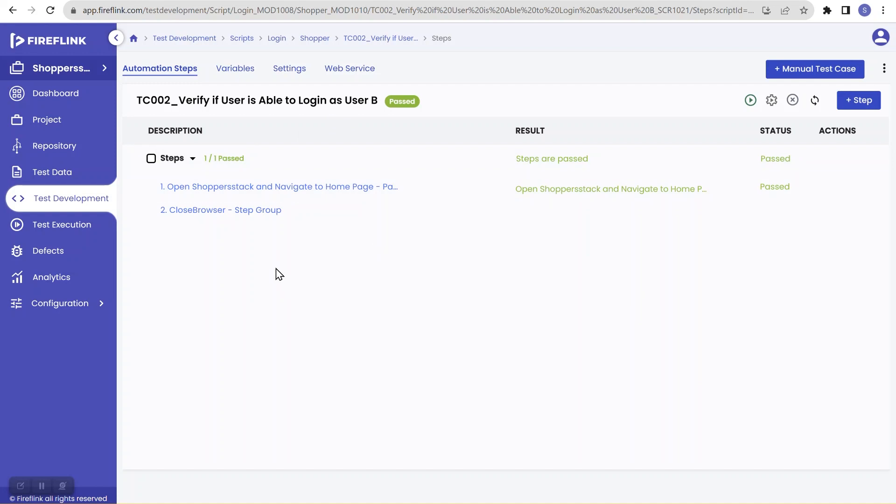
left_click(88, 199)
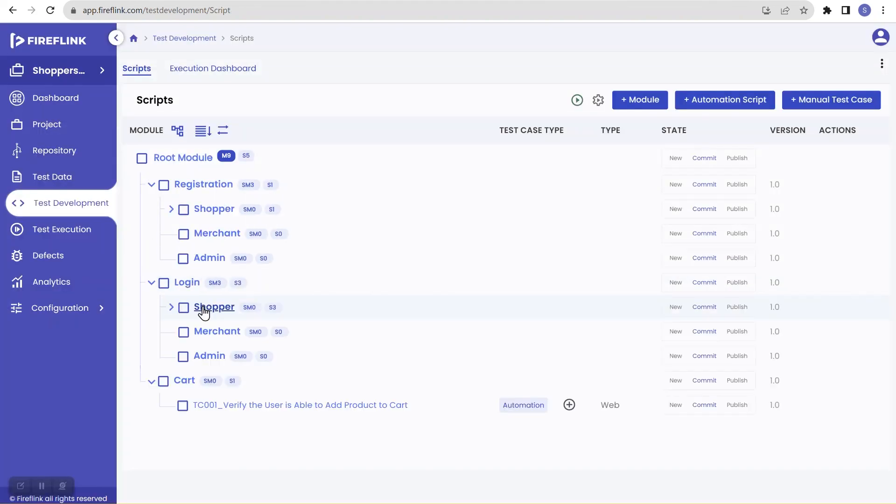
Inspect TC001 Cart's CloseBrowser post-condition settings to confirm Must Execute is enabled, closing without changes
left_click(267, 405)
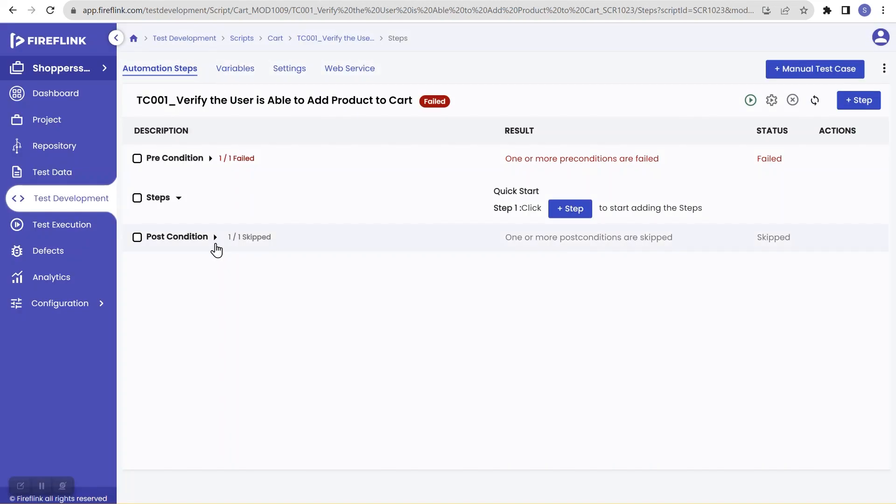
left_click(216, 247)
left_click(191, 267)
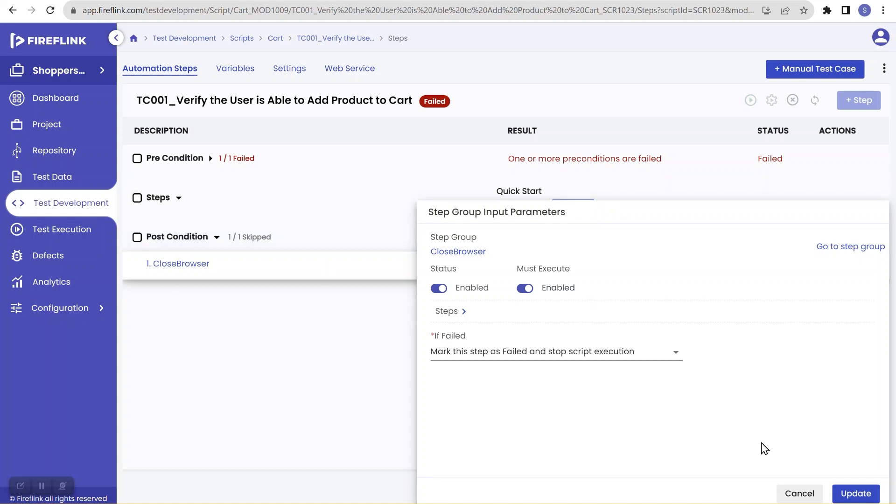
left_click(798, 494)
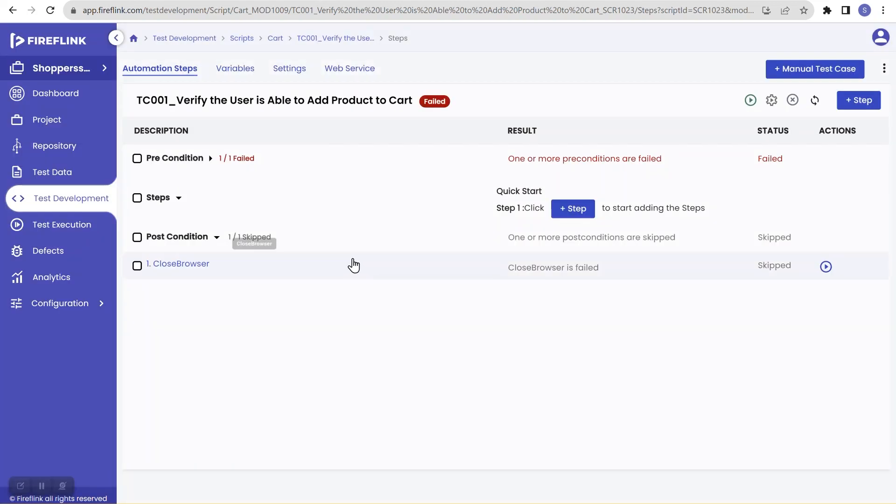
Expand TC001 Cart's Pre Condition, then list the Login Shopper module's TC001, TC002 and TC003 scripts
left_click(211, 158)
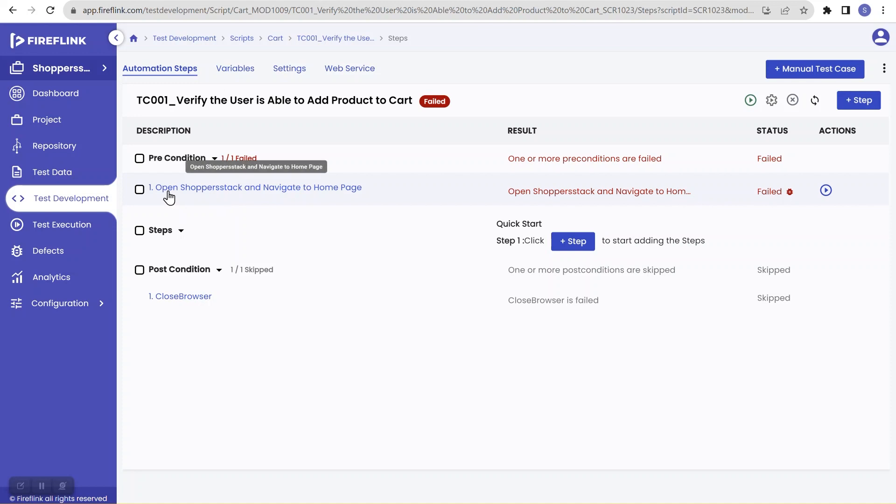
left_click(78, 200)
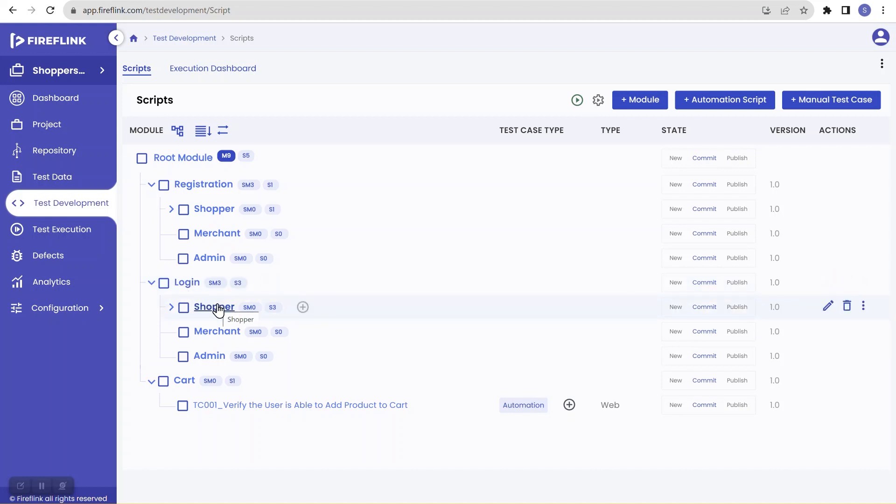
left_click(171, 307)
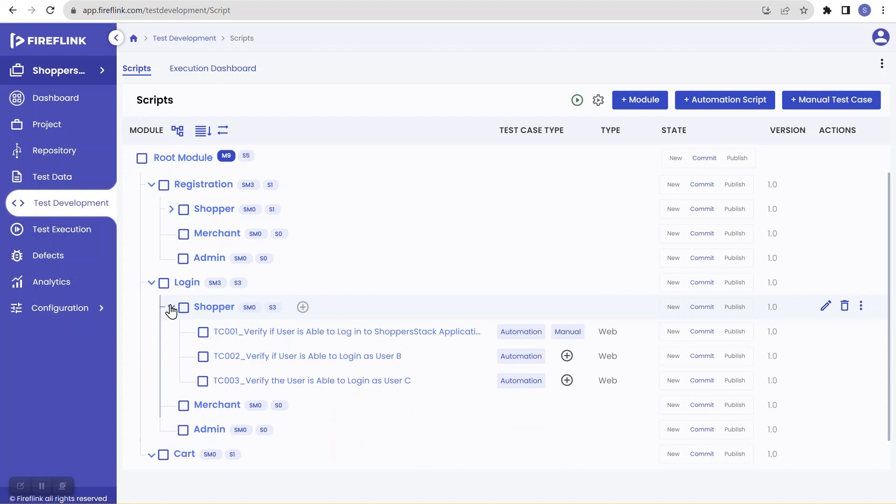